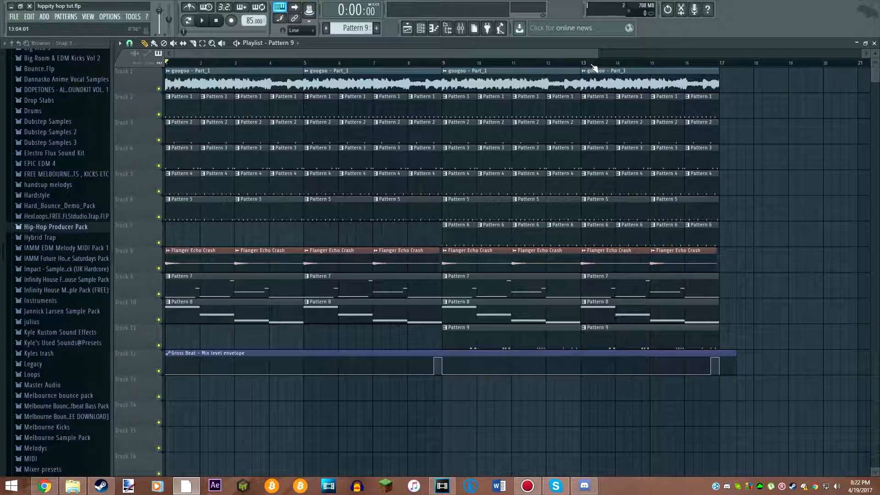
Step: Extend the end of the Gross Beat mix level envelope clip on Track 12 to bar 18
{"action": "left_click_drag", "start_coordinate": [599, 56], "coordinate": [724, 57]}
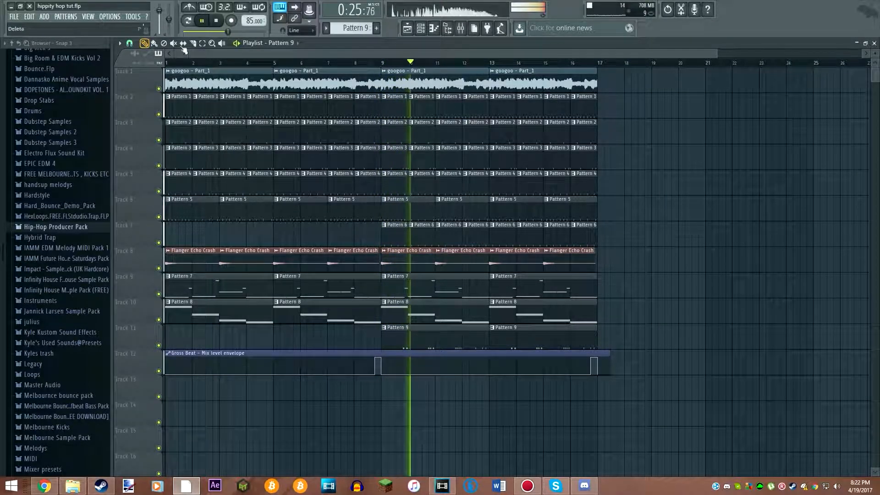
{"action": "left_click_drag", "start_coordinate": [715, 53], "coordinate": [682, 52]}
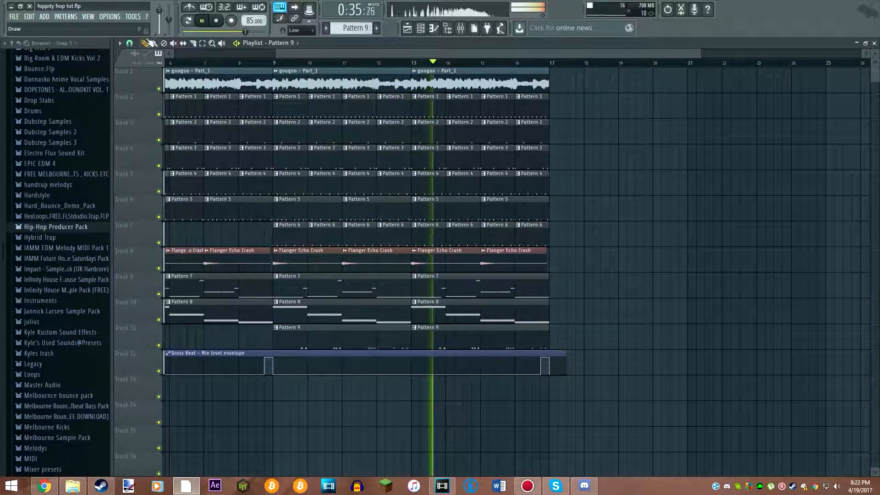
{"action": "left_click_drag", "start_coordinate": [300, 54], "coordinate": [423, 53]}
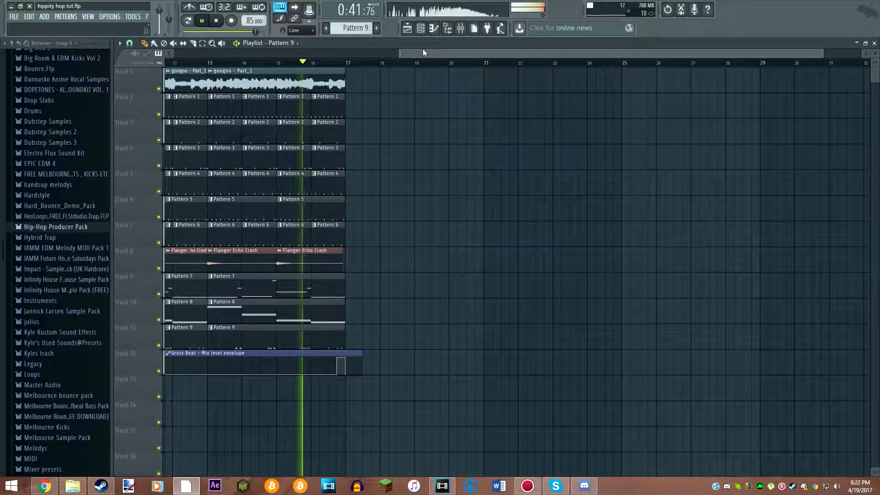
{"action": "left_click_drag", "start_coordinate": [364, 353], "coordinate": [380, 352]}
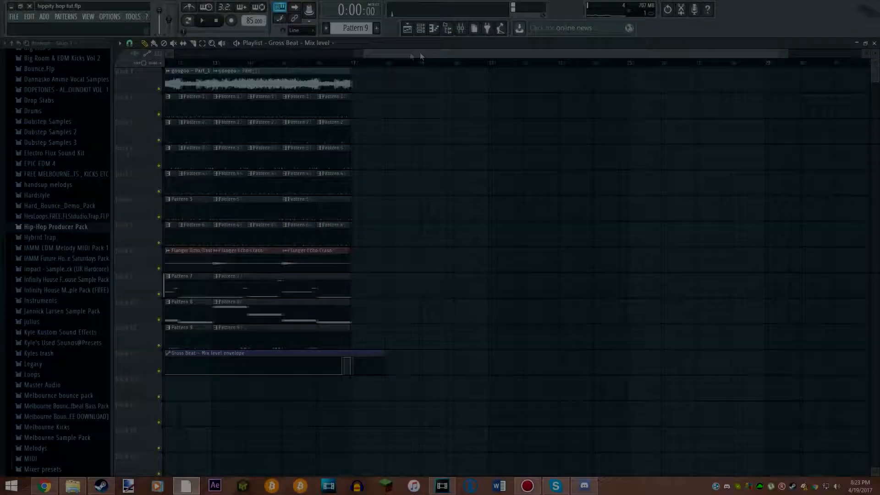
Step: Inspect the Fruity parametric EQ 2 curve on the googoo sample's mixer track and close the effect
{"action": "left_click_drag", "start_coordinate": [862, 53], "coordinate": [451, 55]}
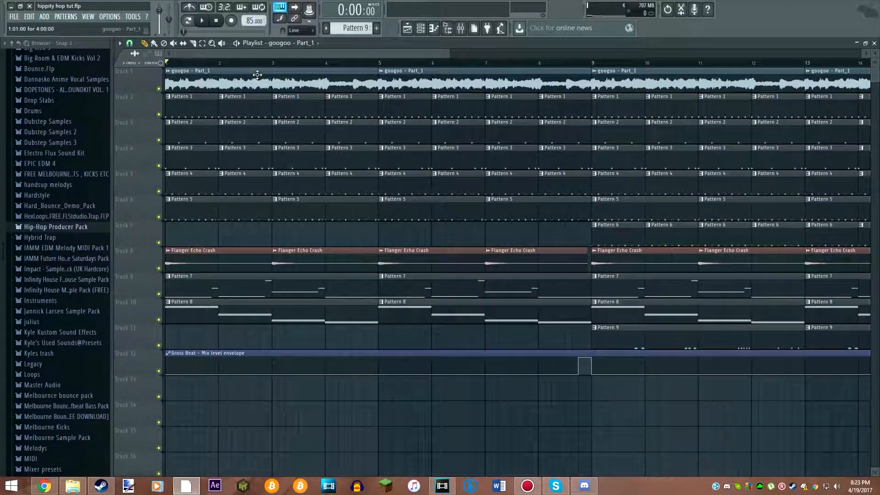
{"action": "left_click", "coordinate": [420, 28]}
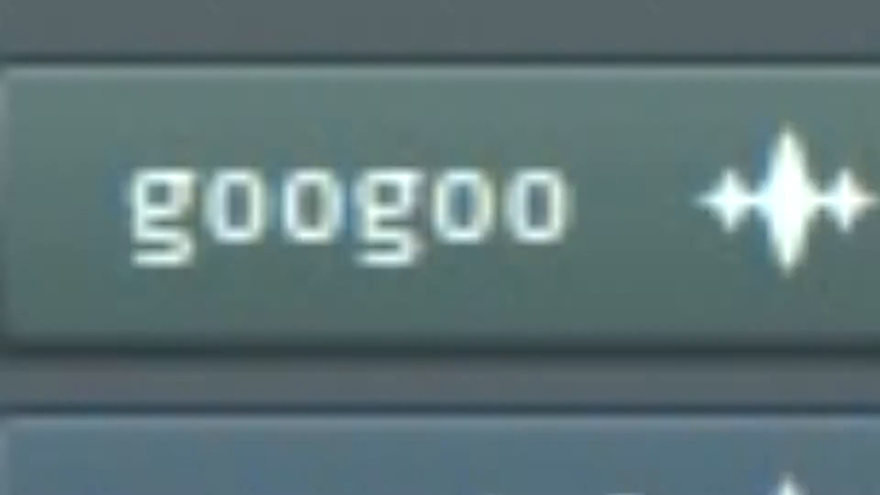
{"action": "left_click", "coordinate": [457, 29]}
{"action": "left_click", "coordinate": [141, 90]}
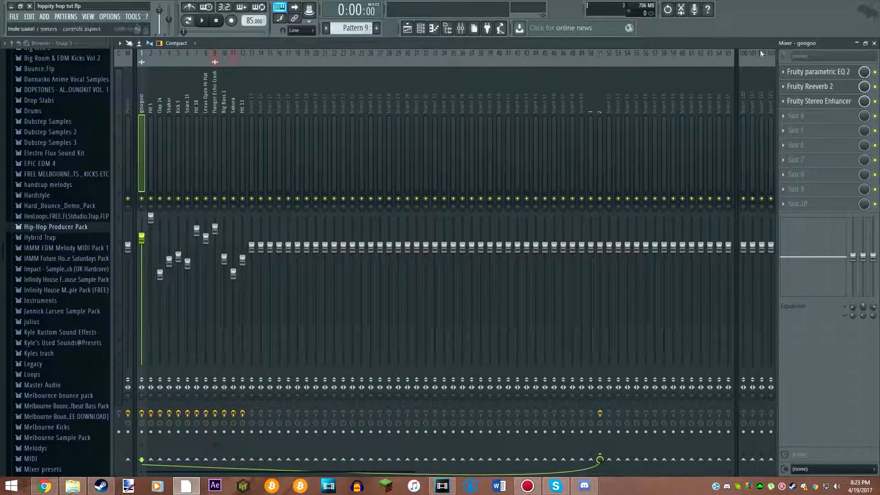
{"action": "left_click", "coordinate": [830, 72]}
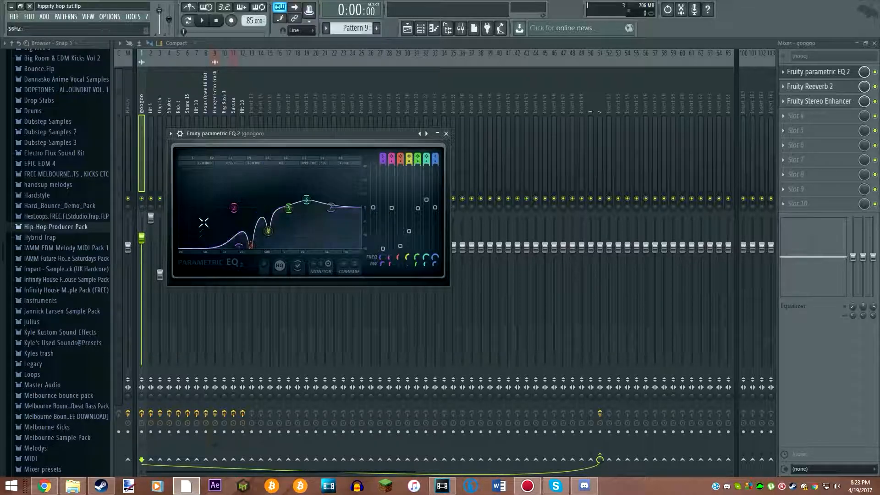
{"action": "left_click", "coordinate": [446, 134]}
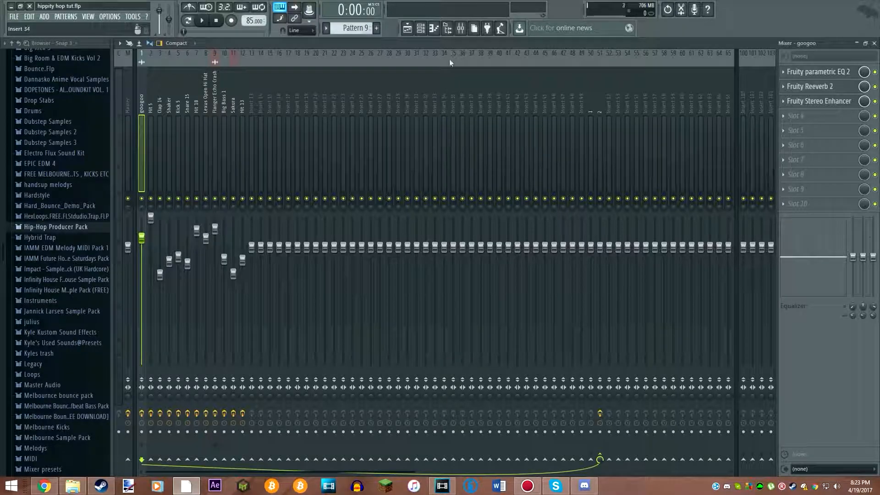
Step: Audition the googoo sample with its mixer effects on and bypassed to compare the sound
{"action": "left_click", "coordinate": [407, 28]}
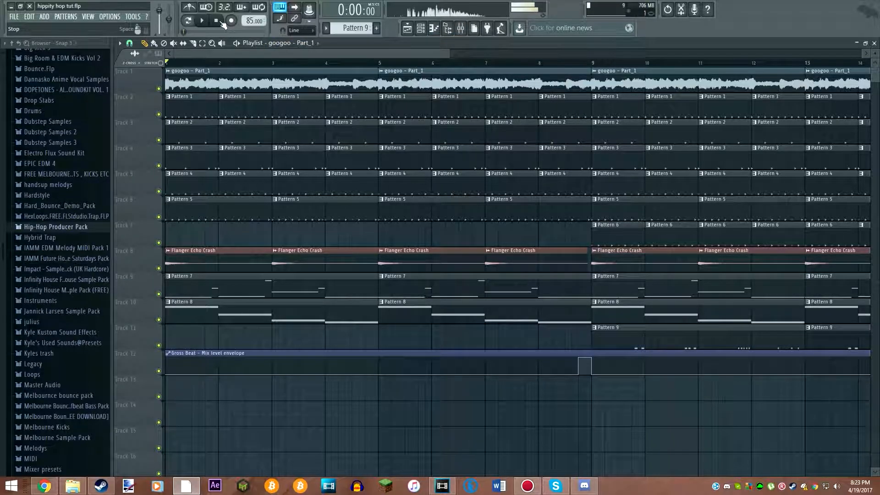
{"action": "left_click", "coordinate": [461, 28]}
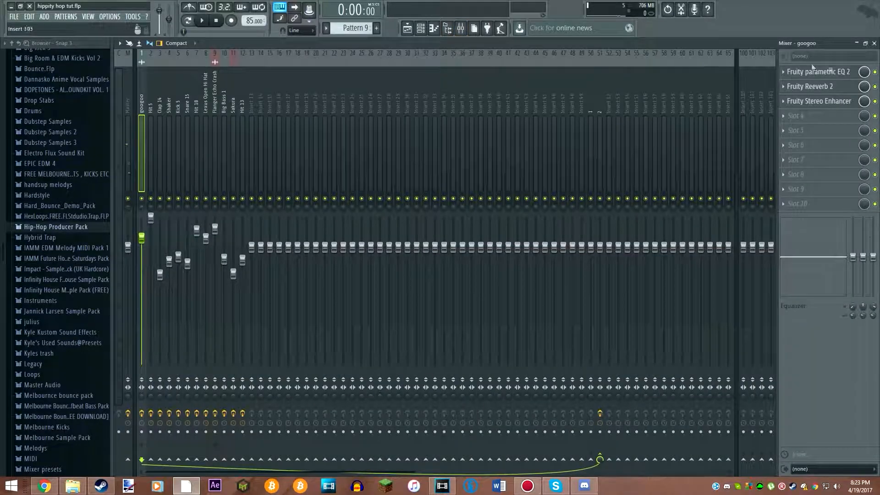
{"action": "key", "text": "q"}
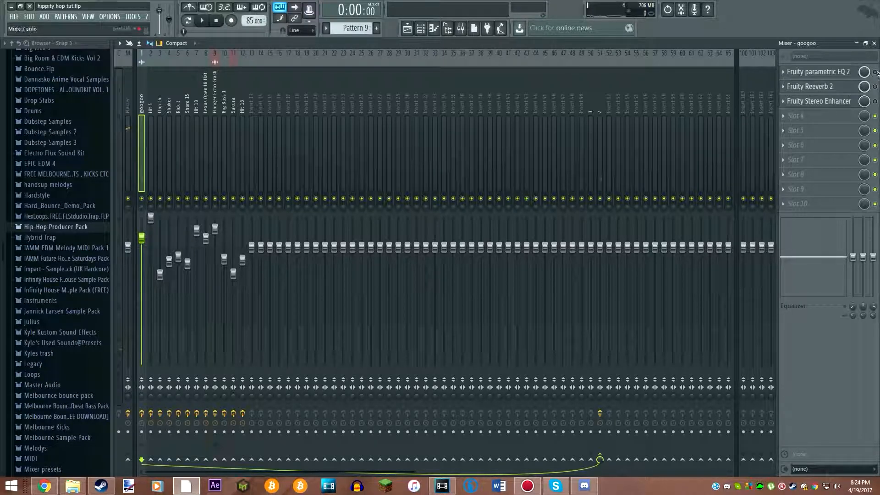
{"action": "key", "text": "q"}
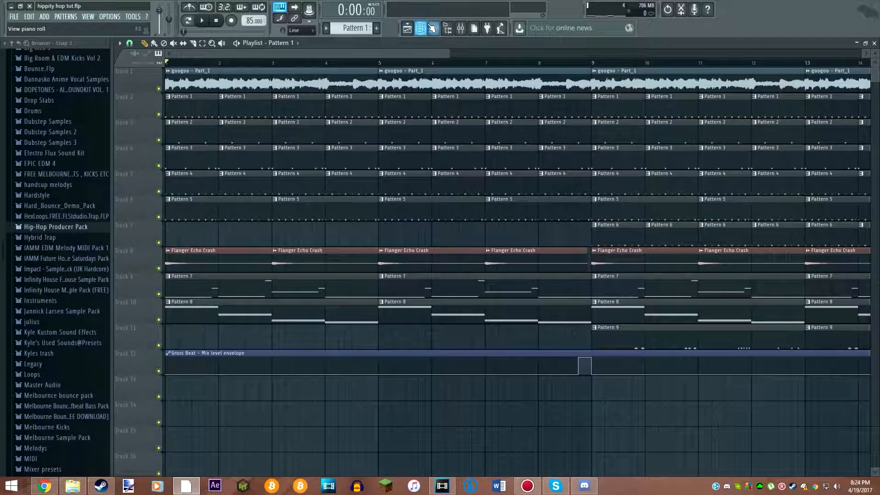
Step: Inspect the Hit 5 channel's sampler settings in Pattern 1 and the Maximus effect on its mixer track
{"action": "left_click", "coordinate": [420, 28]}
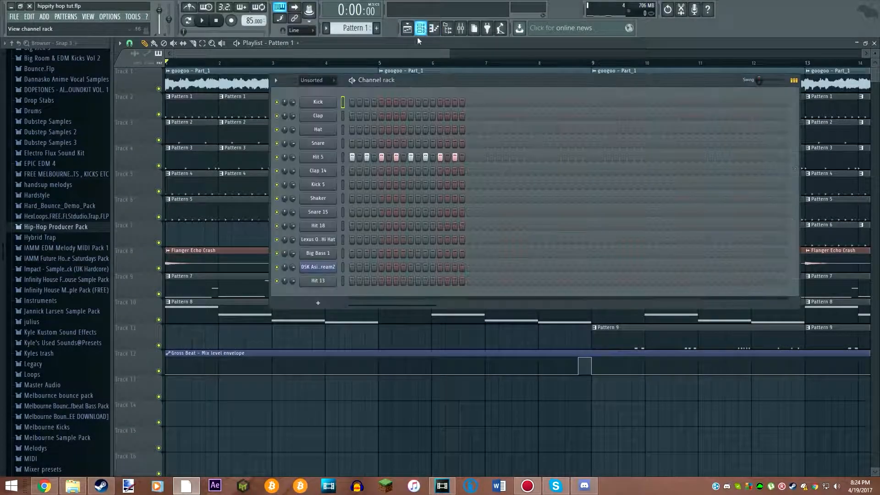
{"action": "left_click", "coordinate": [328, 158]}
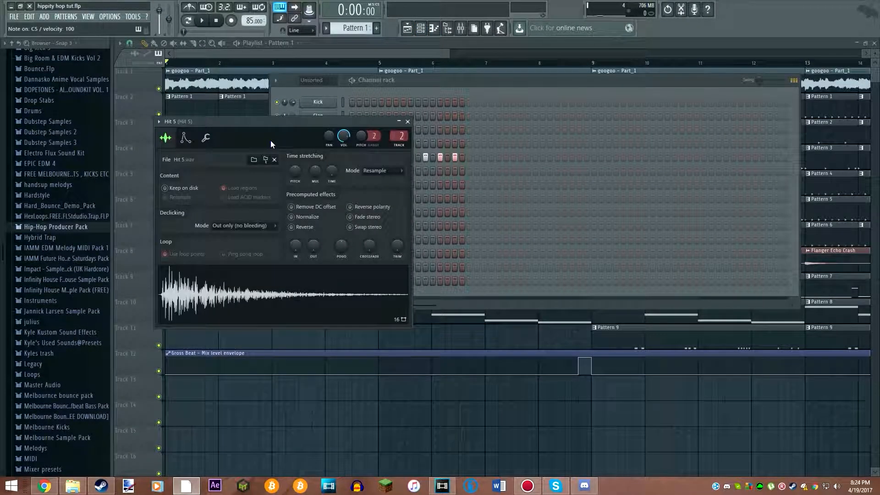
{"action": "left_click", "coordinate": [408, 122]}
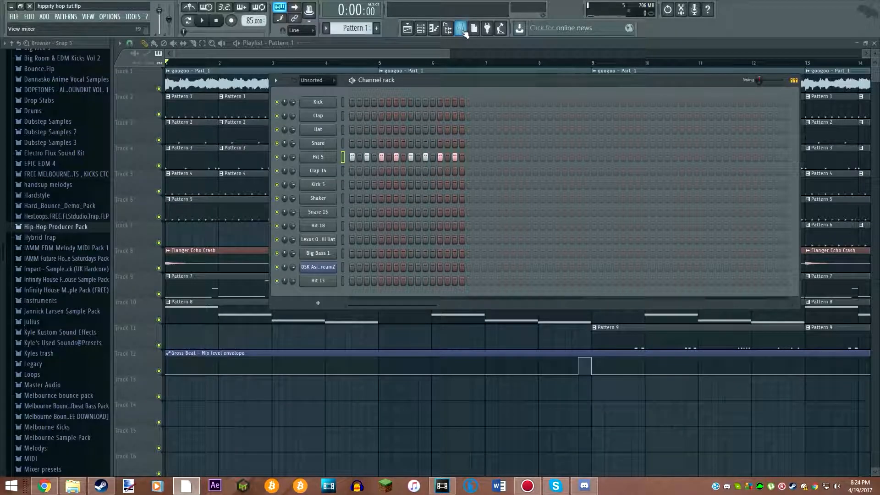
{"action": "key", "text": "F9"}
{"action": "left_click", "coordinate": [793, 74]}
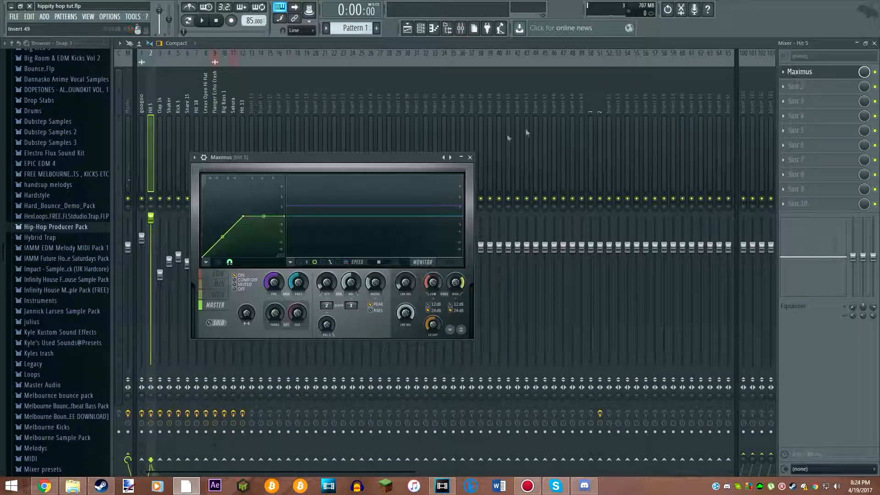
{"action": "left_click", "coordinate": [471, 158]}
Step: Play Pattern 1 on its own and view the step fill options of the Hit 5 channel without applying any
{"action": "left_click", "coordinate": [407, 28]}
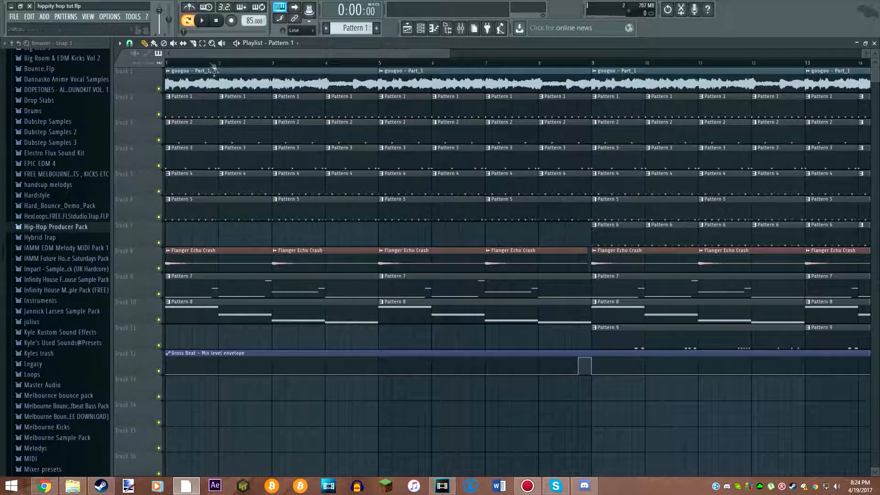
{"action": "left_click", "coordinate": [421, 28]}
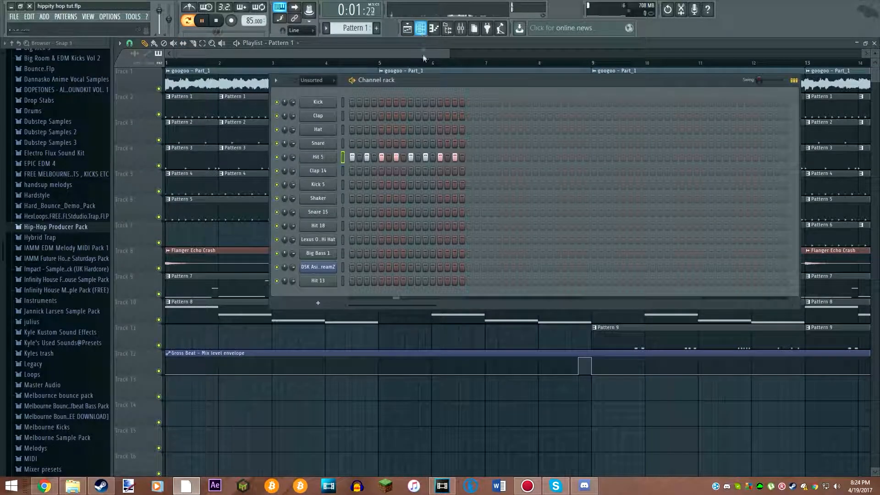
{"action": "key", "text": "space"}
{"action": "right_click", "coordinate": [319, 159]}
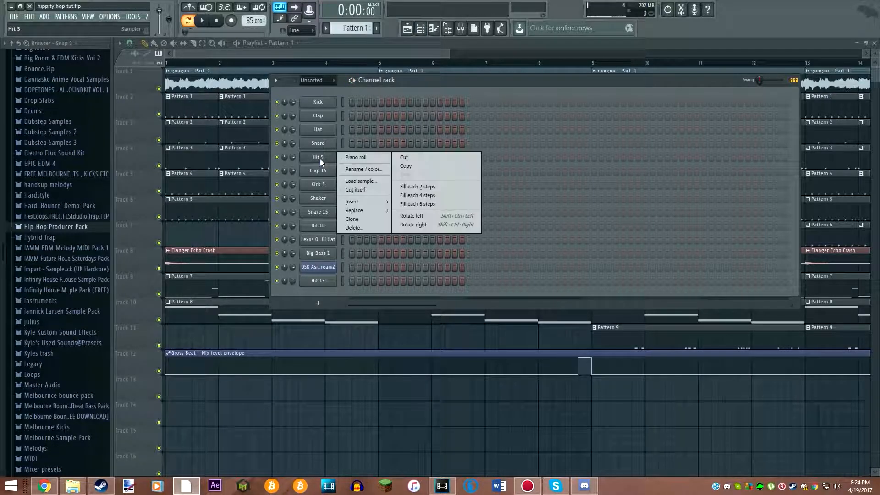
{"action": "left_click", "coordinate": [334, 51]}
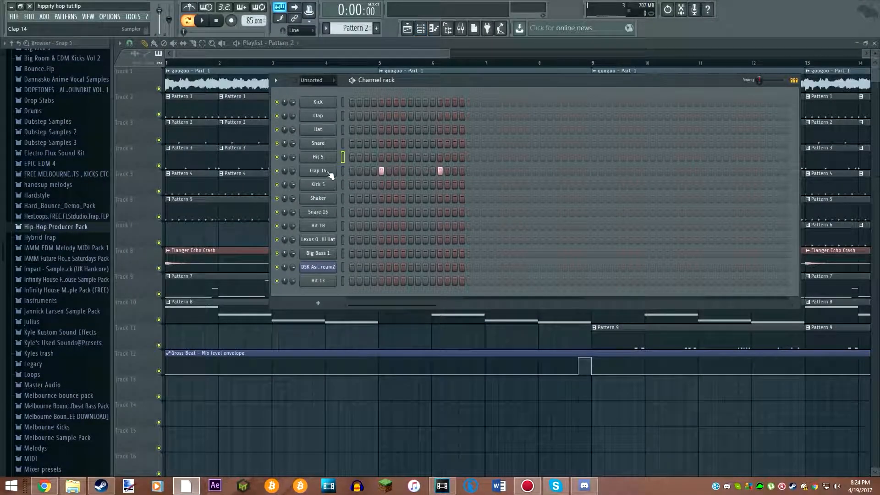
Step: Inspect the Clap 14 channel's sampler settings in Pattern 2 and the effects on its mixer track
{"action": "left_click", "coordinate": [328, 172]}
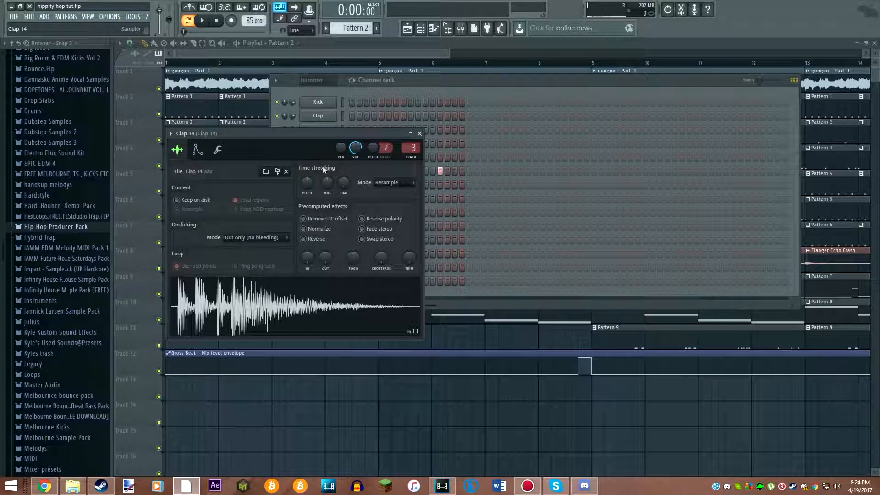
{"action": "left_click", "coordinate": [420, 134]}
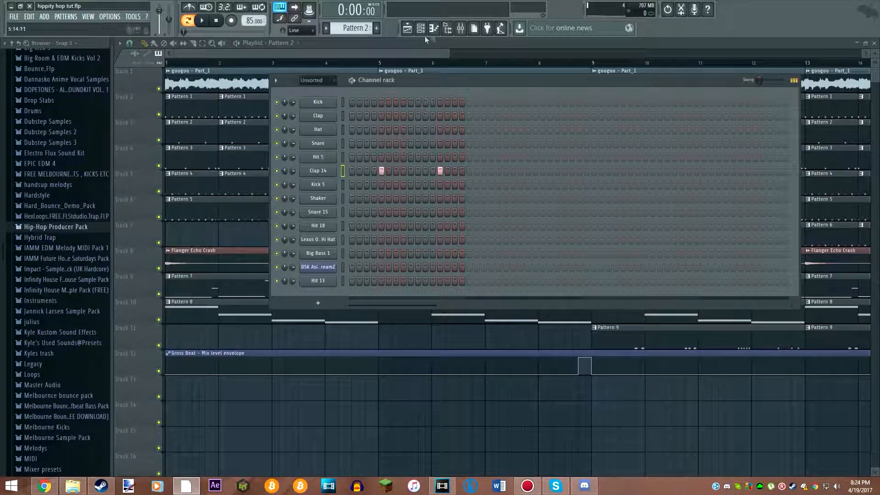
{"action": "left_click", "coordinate": [461, 29]}
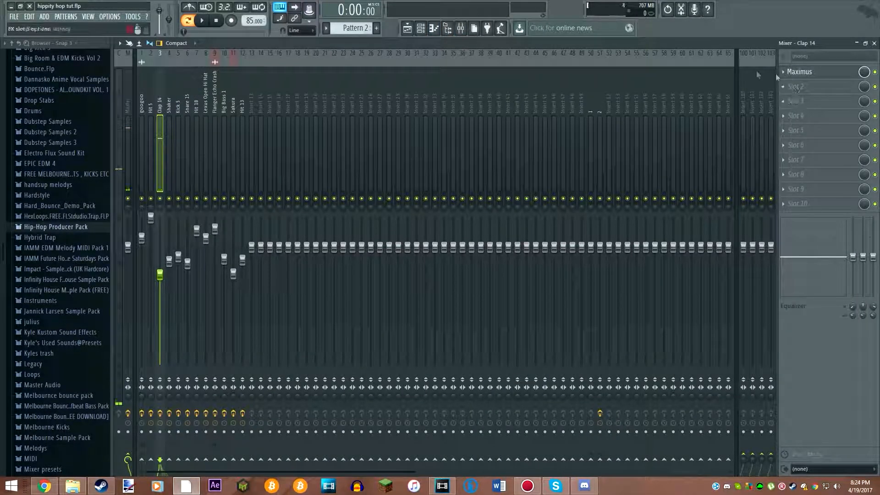
Step: Play Pattern 2 with its Clap 14 steps shown in the channel rack and stop playback
{"action": "left_click", "coordinate": [408, 29]}
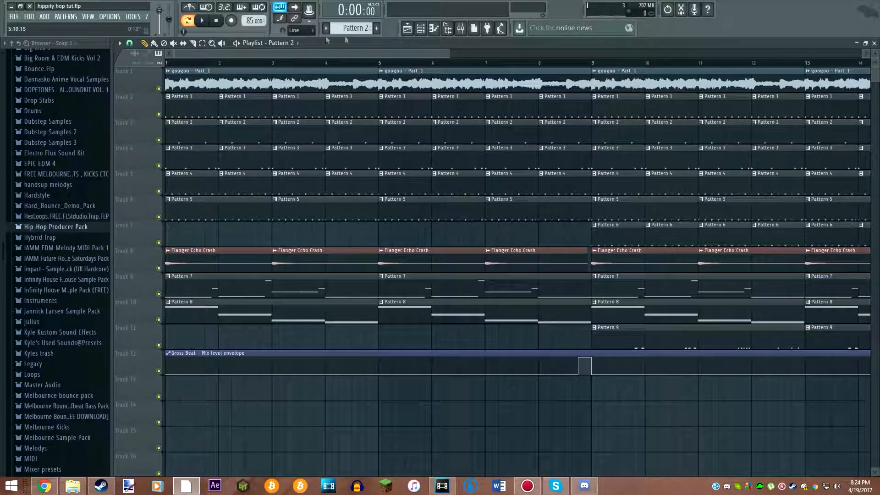
{"action": "left_click", "coordinate": [431, 29]}
{"action": "key", "text": "space"}
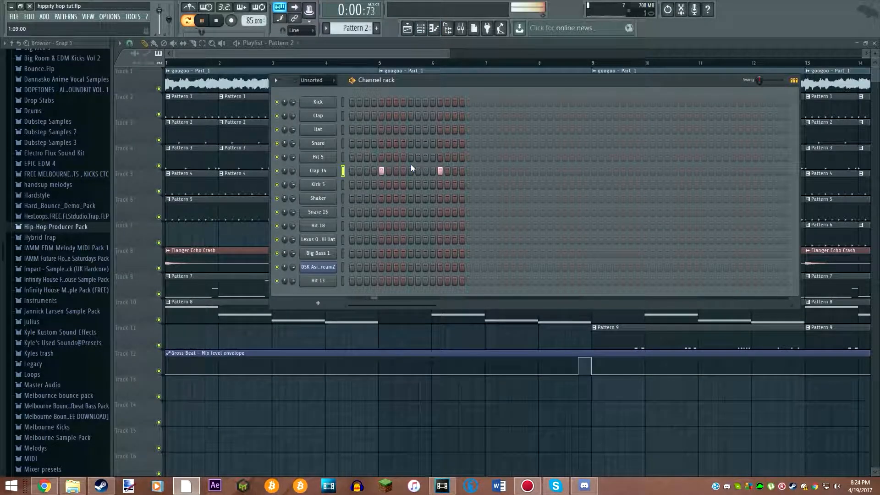
{"action": "key", "text": "space"}
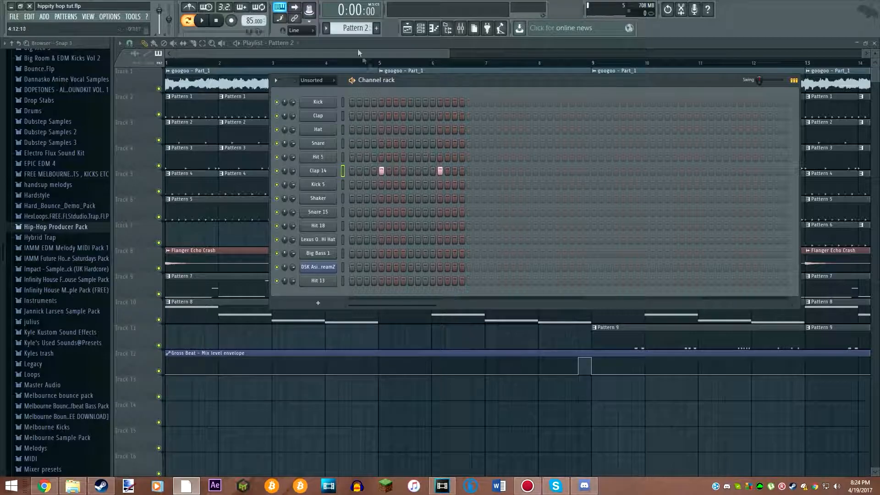
Step: Play Pattern 3's Kick 5 steps in the channel rack and examine the effects on the Kick 5 mixer track
{"action": "left_click", "coordinate": [340, 53]}
{"action": "left_click", "coordinate": [421, 28]}
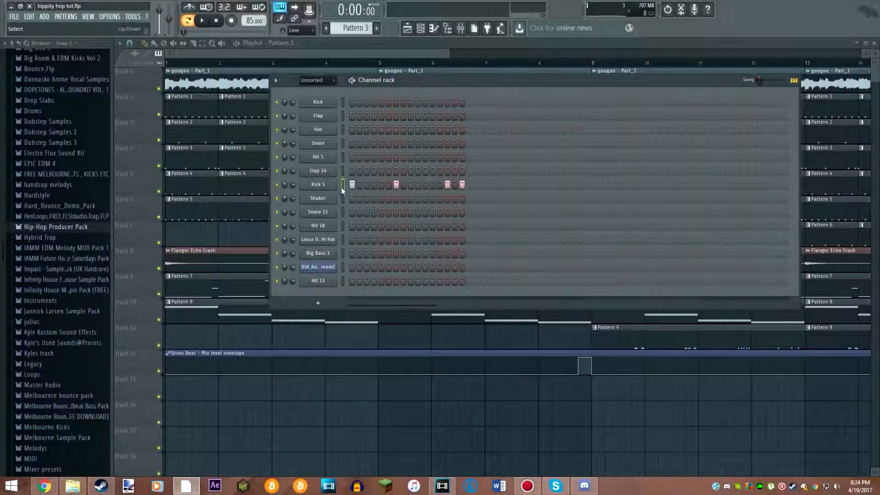
{"action": "left_click", "coordinate": [342, 185]}
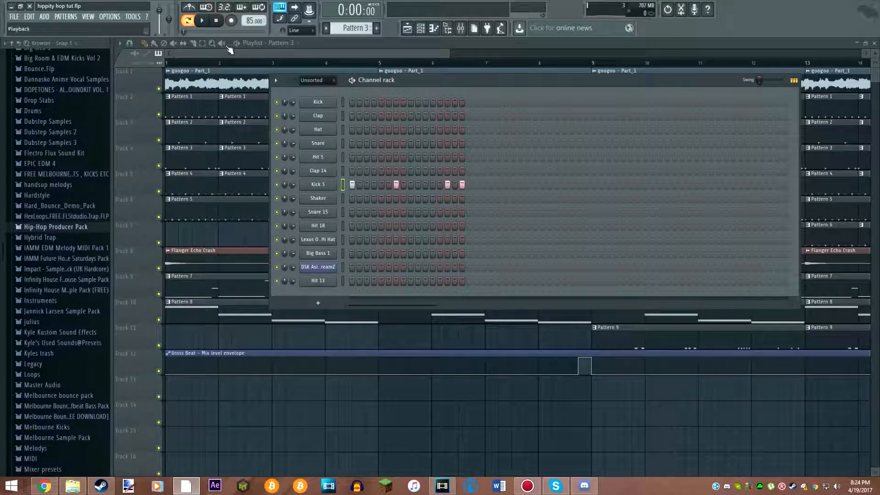
{"action": "key", "text": "space"}
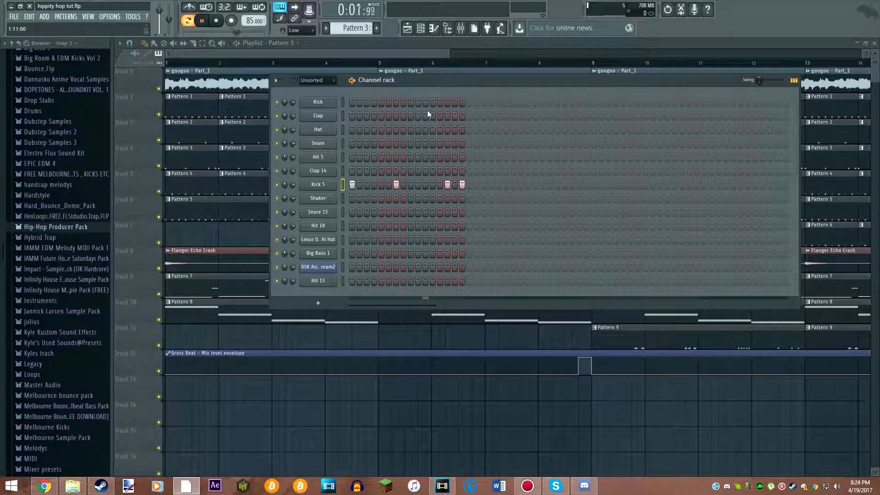
{"action": "key", "text": "space"}
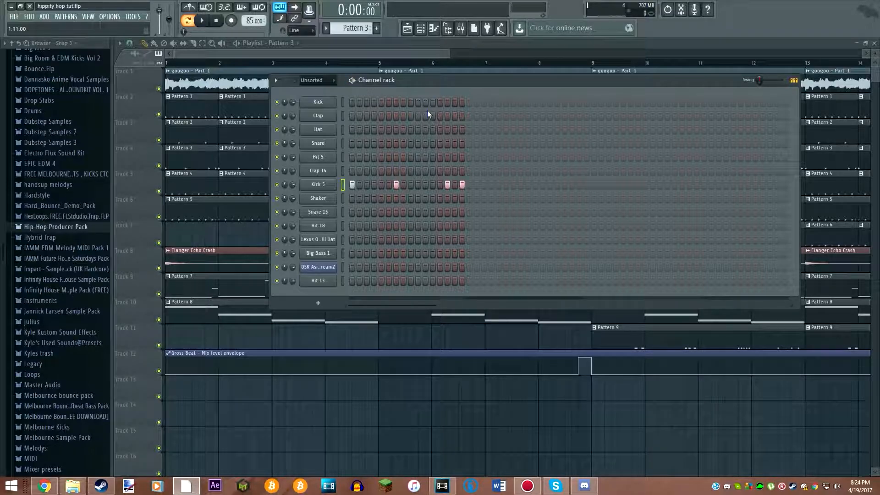
{"action": "left_click", "coordinate": [460, 29]}
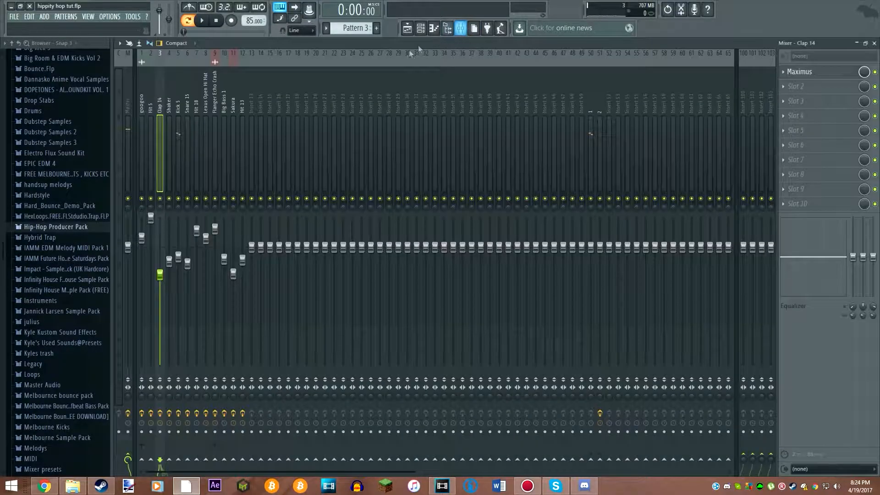
{"action": "left_click", "coordinate": [177, 107]}
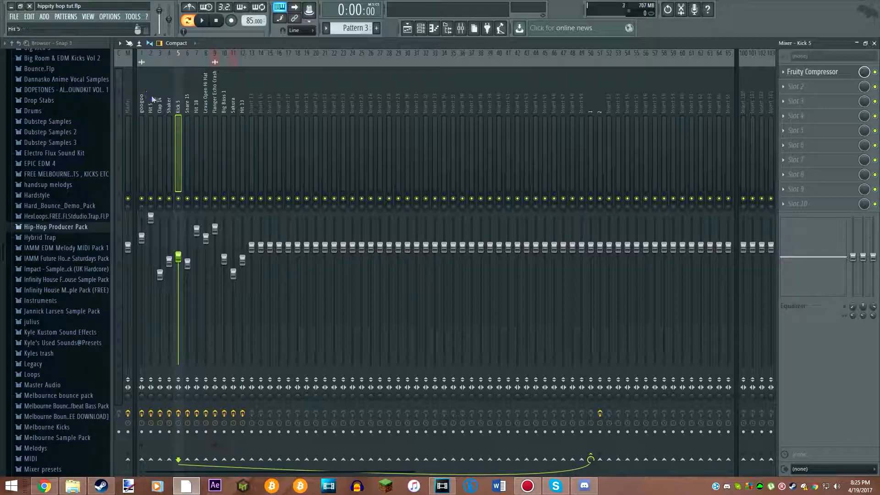
Step: Show Pattern 4 in the channel rack to examine the Shaker steps
{"action": "left_click", "coordinate": [407, 29]}
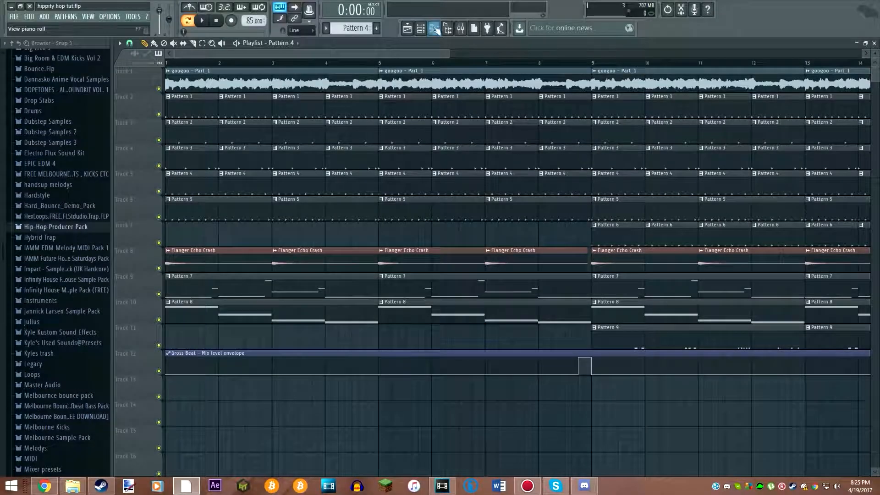
{"action": "left_click", "coordinate": [434, 29]}
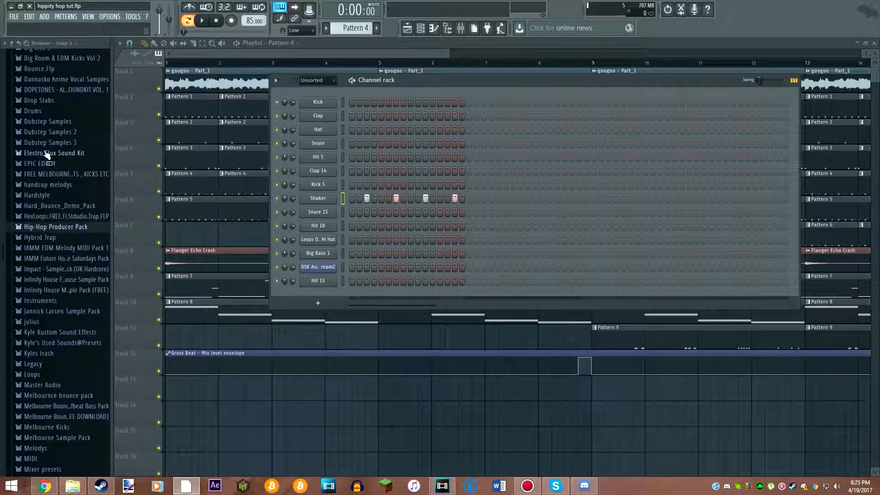
Step: Browse to the HexLoops free trap pack's FLP folder and preview the DL_LEX VOX_FX_15 sample
{"action": "scroll", "coordinate": [77, 161], "scroll_direction": "up", "scroll_amount": 2}
{"action": "left_click", "coordinate": [65, 274]}
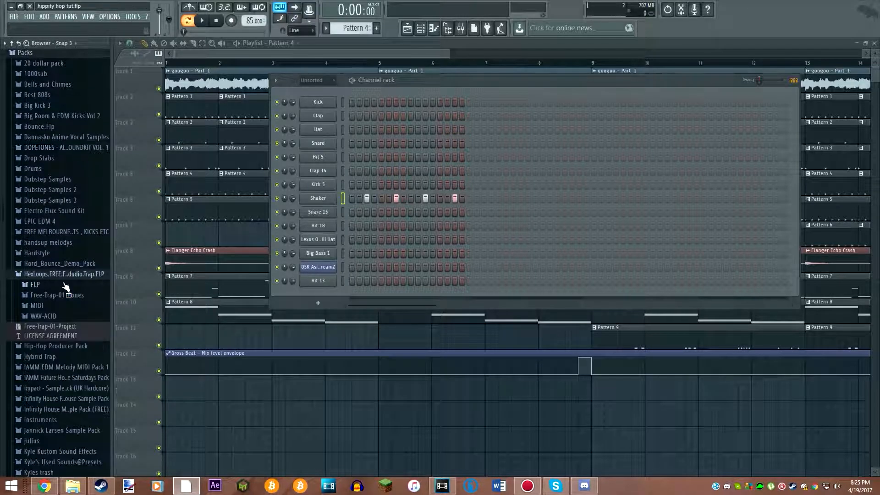
{"action": "left_click", "coordinate": [63, 284]}
{"action": "left_click", "coordinate": [69, 362]}
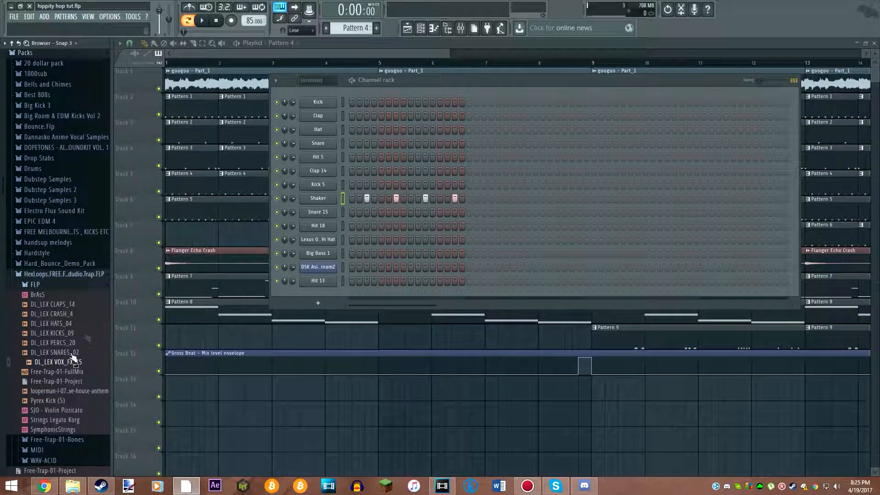
Step: Play Pattern 4's Shaker steps and check the effects on the Shaker mixer track
{"action": "left_click", "coordinate": [378, 54]}
{"action": "key", "text": "space"}
{"action": "left_click", "coordinate": [419, 30]}
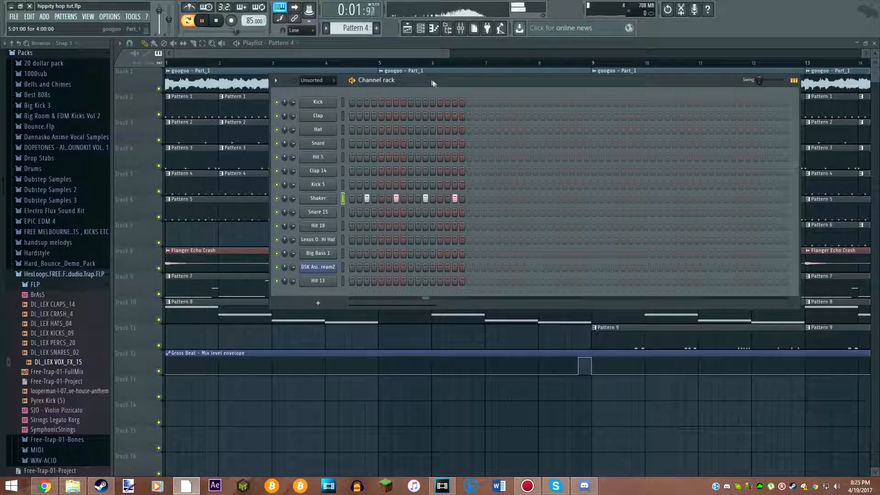
{"action": "left_click", "coordinate": [462, 32]}
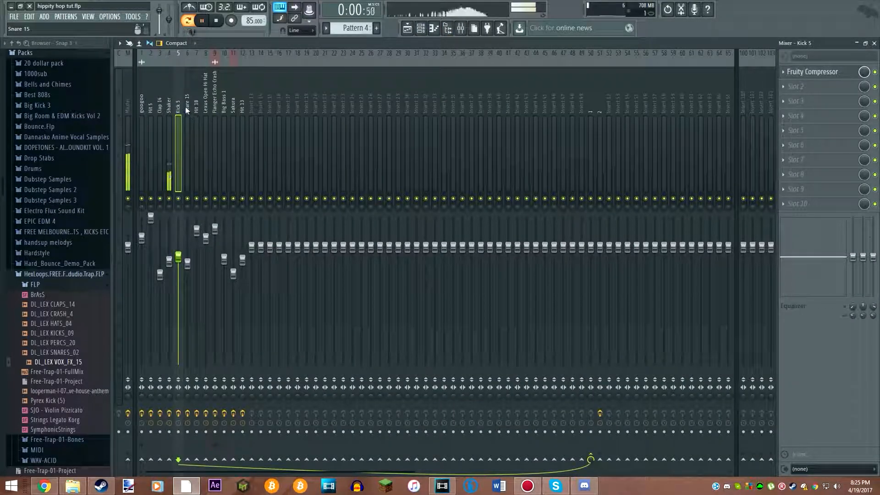
{"action": "left_click", "coordinate": [170, 110]}
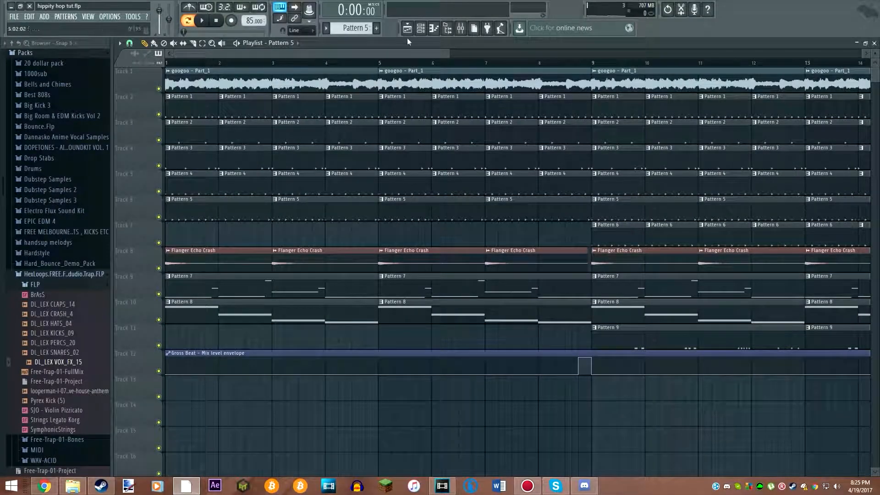
Step: Show Pattern 5's Snare 15 and Hit 18 steps in the channel rack and play them
{"action": "key", "text": "F6"}
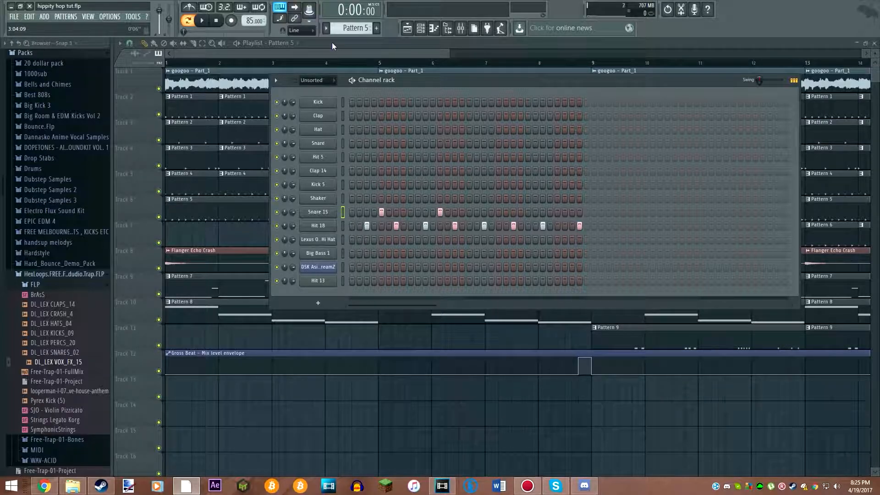
{"action": "key", "text": "space"}
{"action": "key", "text": "space"}
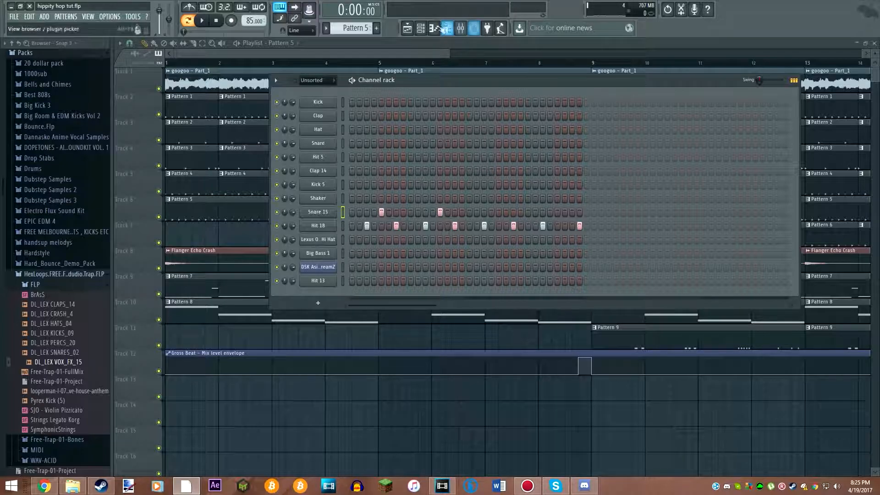
Step: Show the Flanger Echo Crash audio channel in the channel rack and return to the playlist
{"action": "key", "text": "F6"}
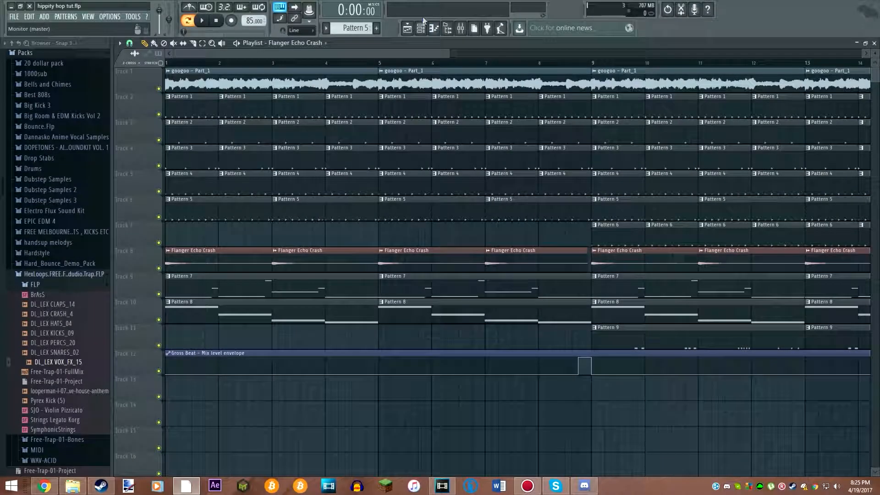
{"action": "key", "text": "F6"}
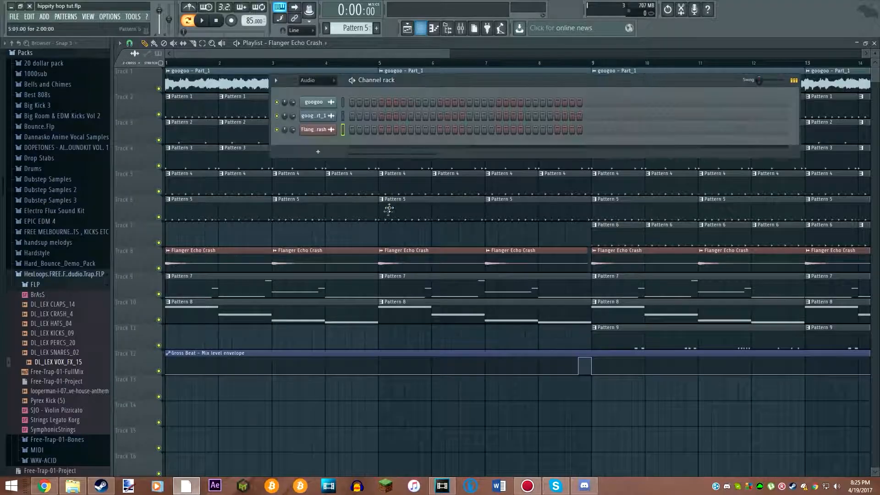
{"action": "key", "text": "q"}
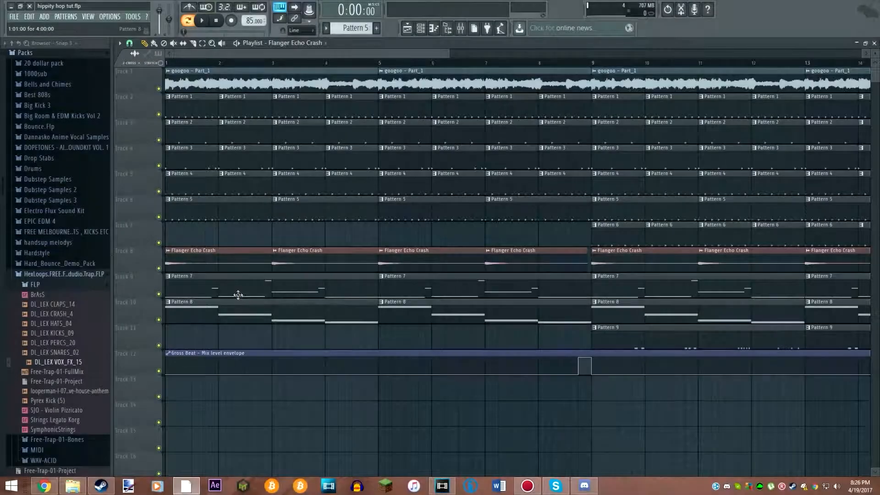
Step: Inspect Pattern 7's Big Bass 1 channel: its sampler settings and its notes in the piano roll
{"action": "left_click", "coordinate": [237, 295]}
{"action": "left_click", "coordinate": [420, 28]}
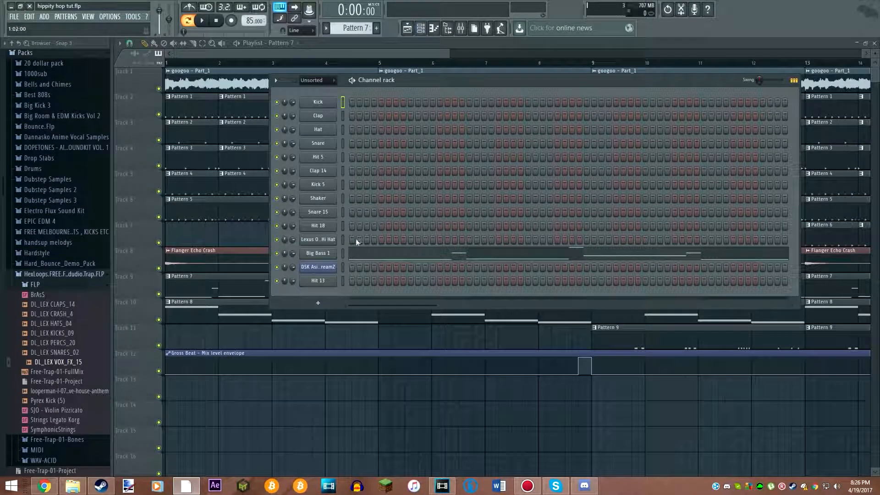
{"action": "left_click", "coordinate": [318, 253]}
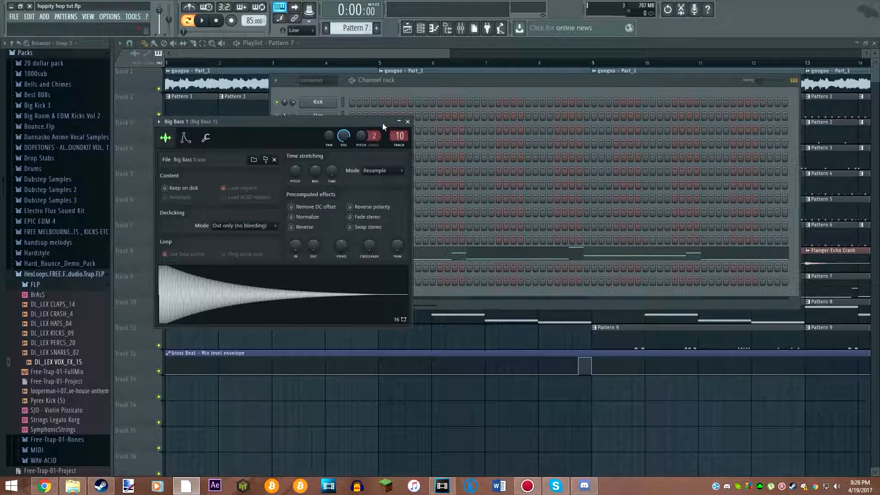
{"action": "left_click", "coordinate": [408, 122]}
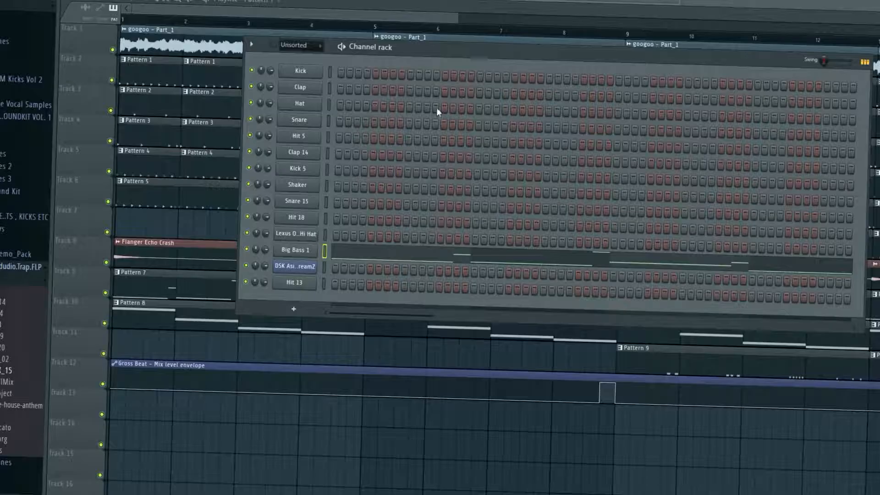
{"action": "left_click", "coordinate": [360, 258]}
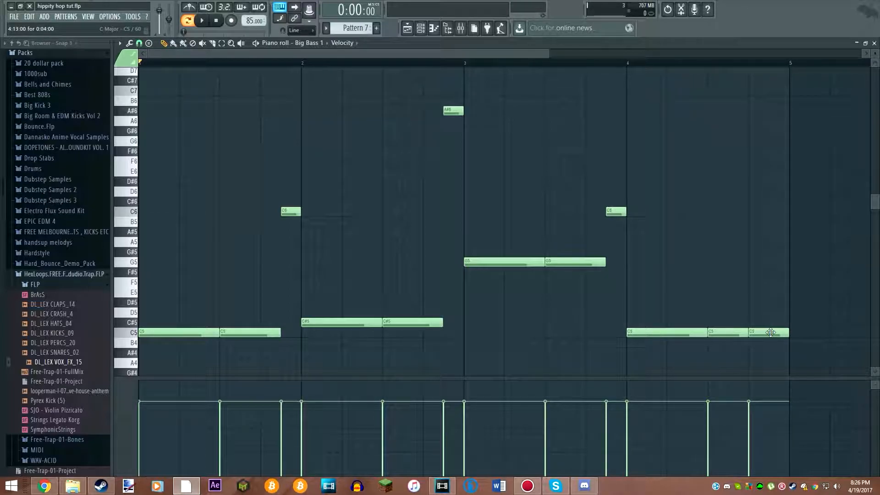
{"action": "left_click", "coordinate": [407, 28]}
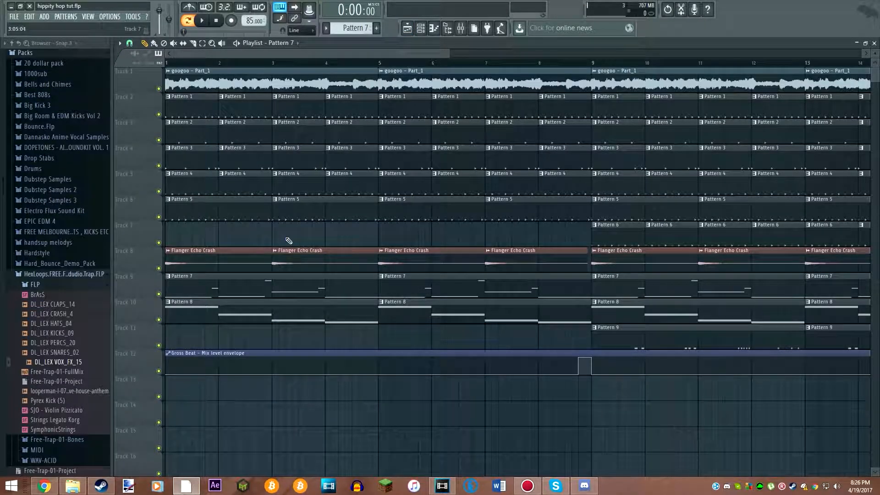
Step: Examine the Fruity parametric EQ 2 curve on the Big Bass 1 mixer track and return to the playlist
{"action": "left_click", "coordinate": [420, 28]}
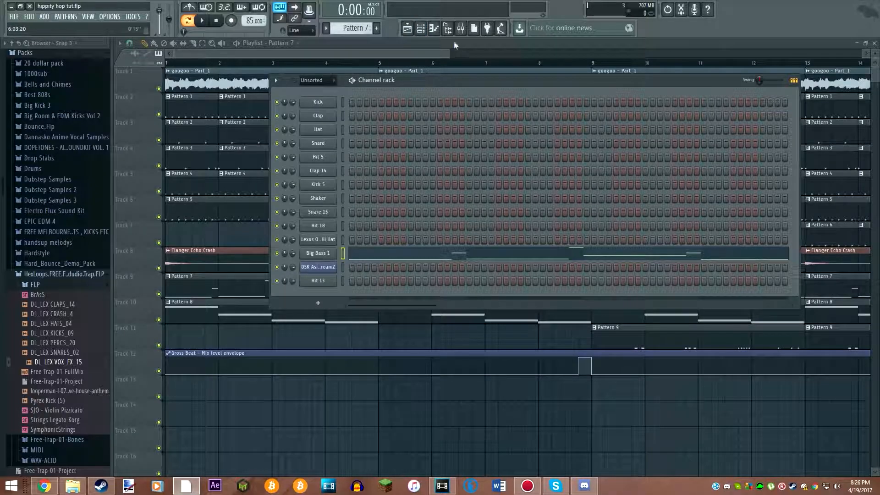
{"action": "left_click", "coordinate": [461, 28]}
{"action": "left_click", "coordinate": [806, 72]}
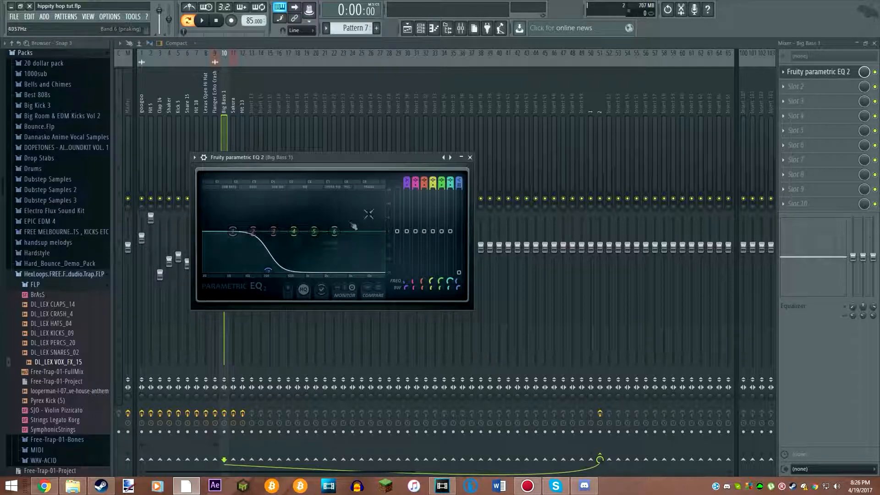
{"action": "left_click", "coordinate": [470, 158]}
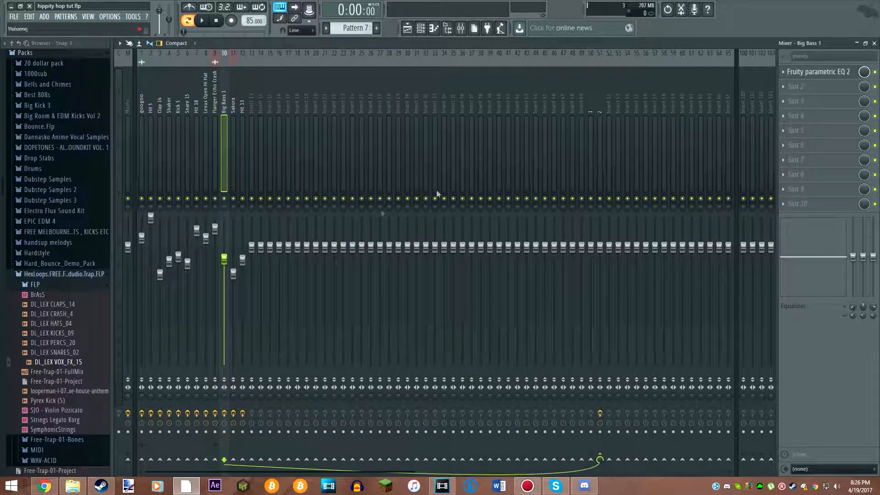
{"action": "left_click", "coordinate": [407, 28]}
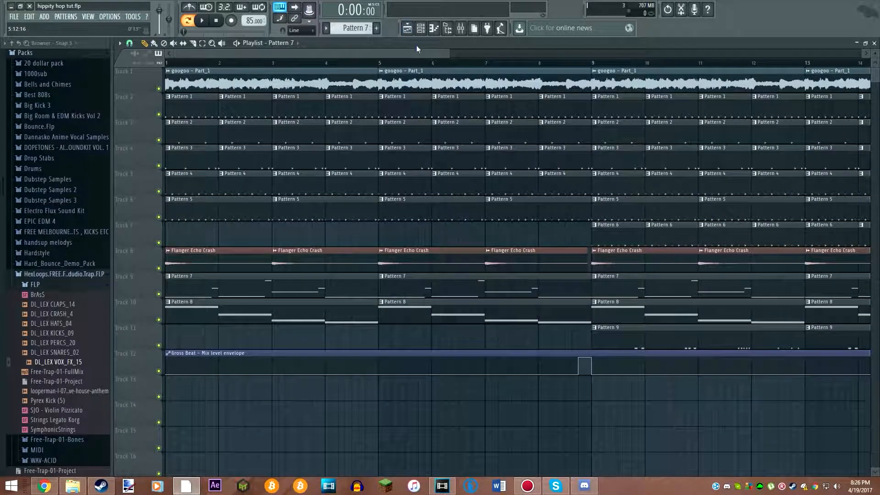
Step: Play Pattern 7's Big Bass 1 notes in the piano roll and stop playback
{"action": "left_click", "coordinate": [434, 28]}
{"action": "key", "text": "space"}
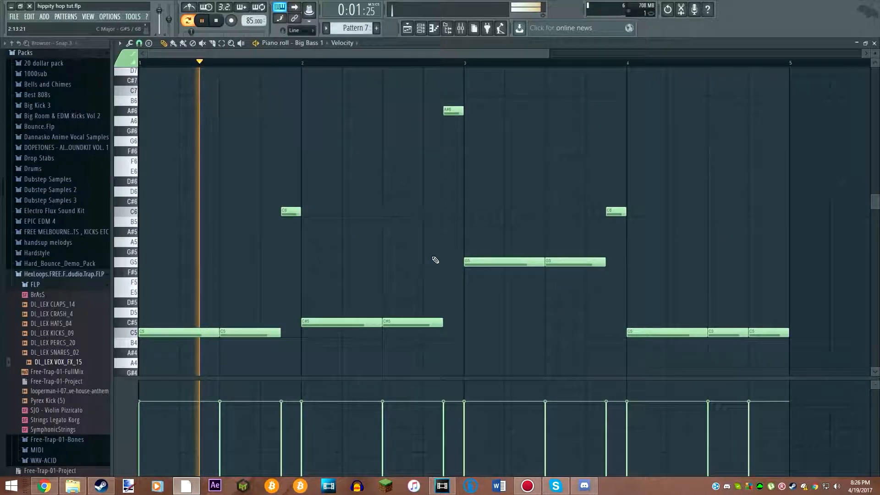
{"action": "left_click", "coordinate": [435, 256]}
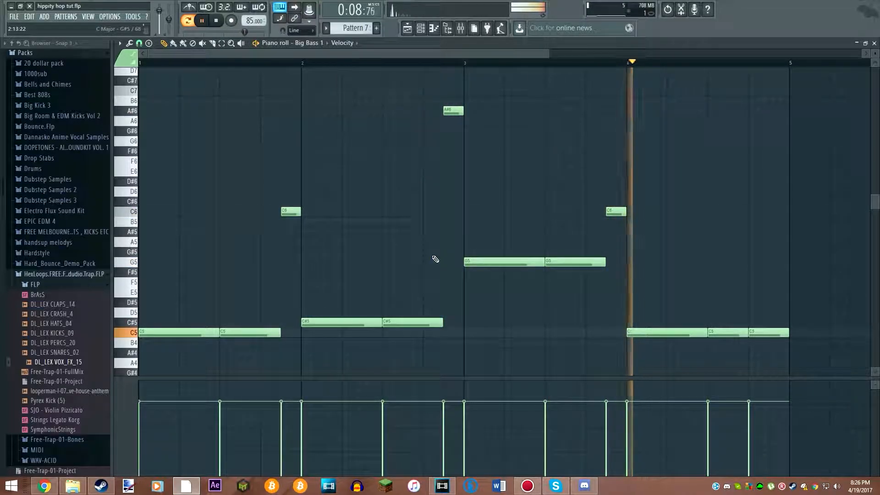
{"action": "left_click", "coordinate": [411, 31]}
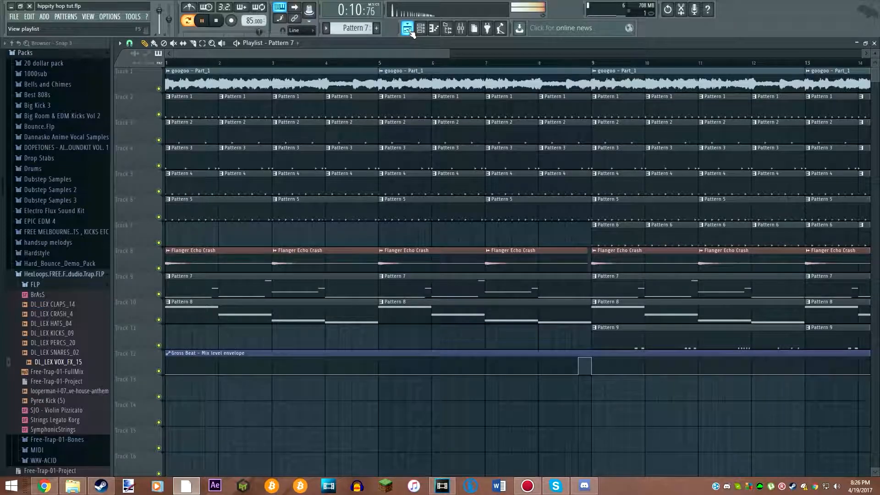
{"action": "key", "text": "space"}
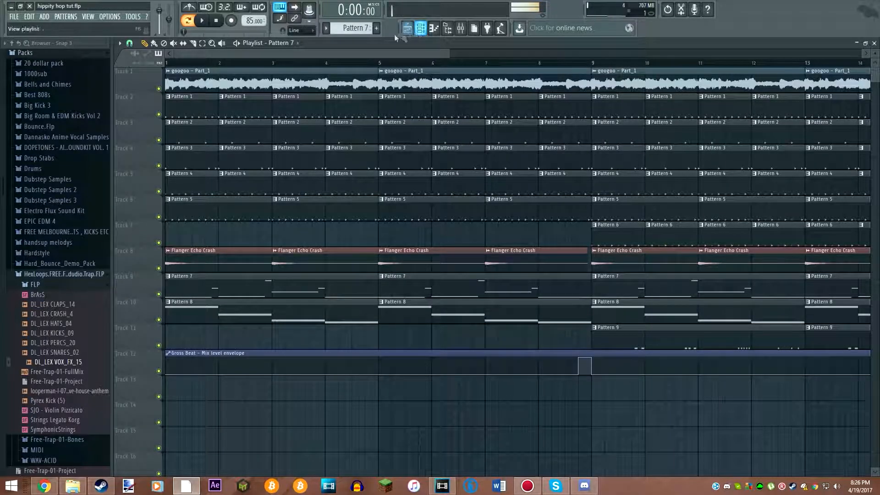
Step: Inspect Pattern 8's DSK Asian DreamZ channel: the Erhu instrument and its notes in the piano roll
{"action": "left_click", "coordinate": [251, 317]}
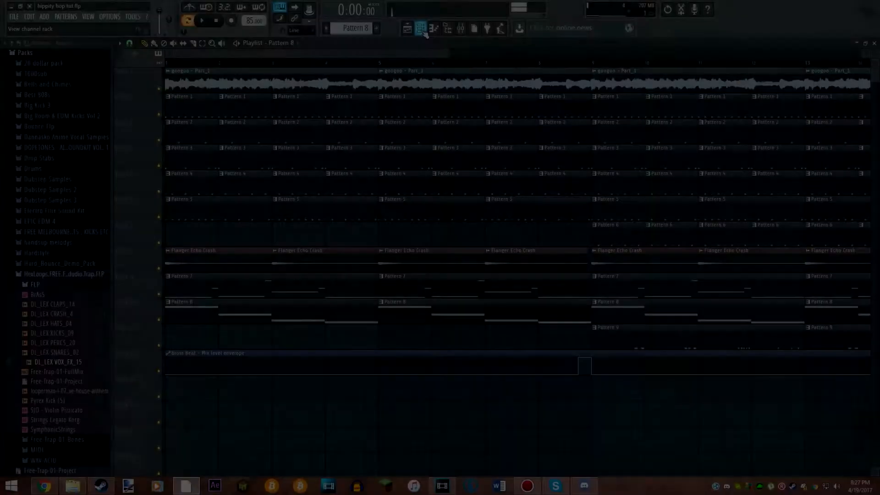
{"action": "key", "text": "F6"}
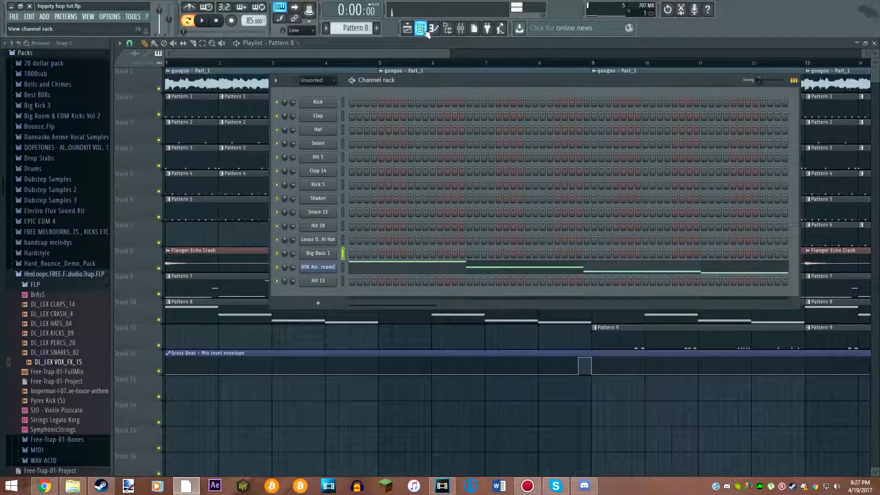
{"action": "left_click", "coordinate": [326, 267]}
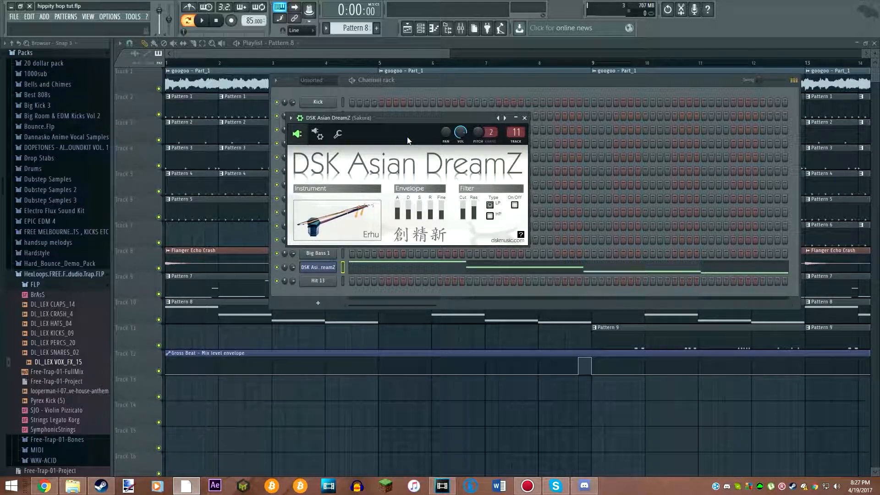
{"action": "key", "text": "F7"}
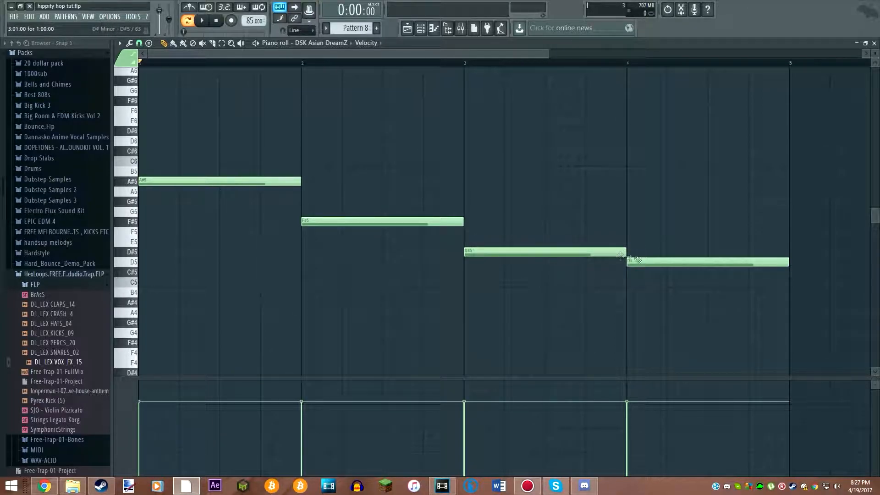
Step: Examine the Fruity Stereo Enhancer and Fruity parametric EQ 2 settings on the Sakura mixer track
{"action": "left_click", "coordinate": [460, 28]}
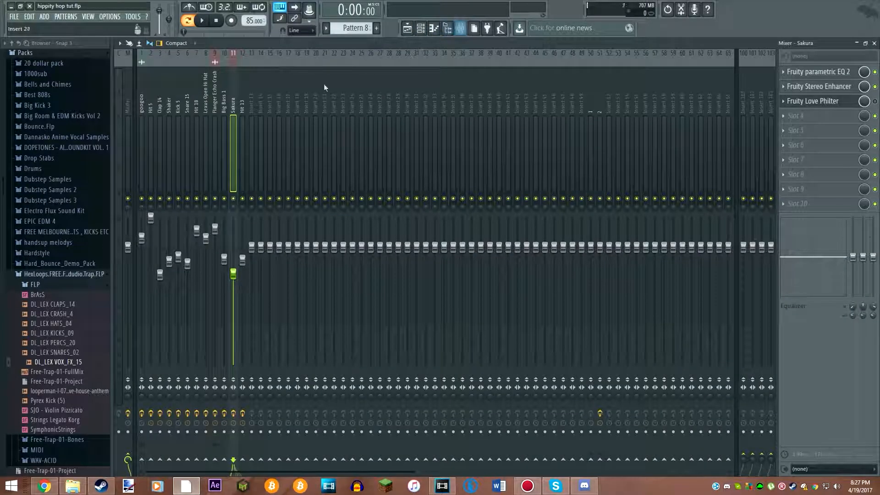
{"action": "left_click", "coordinate": [846, 94]}
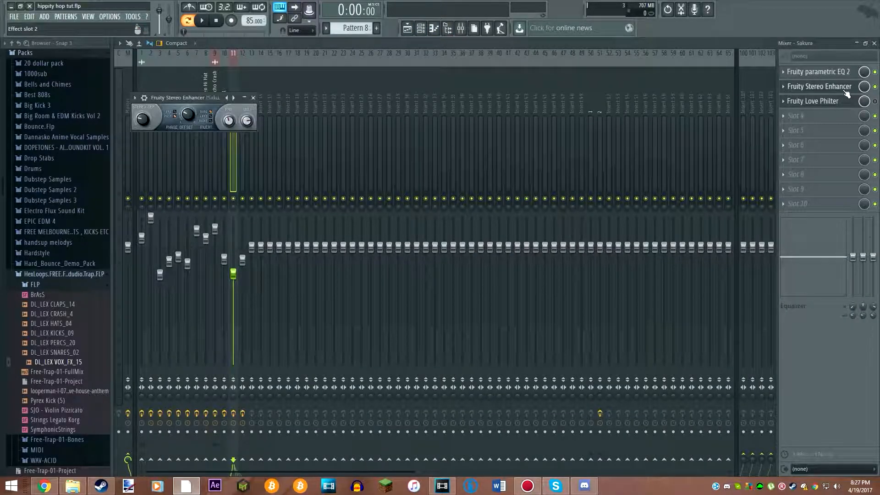
{"action": "left_click", "coordinate": [253, 97]}
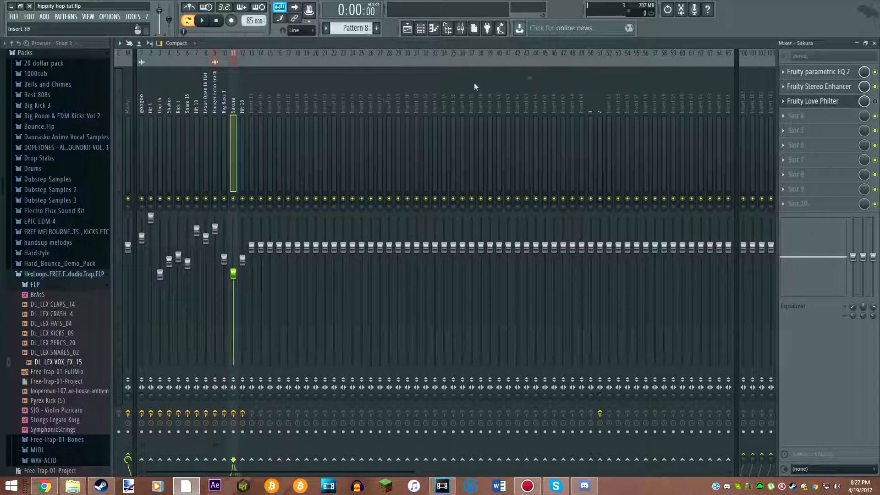
{"action": "left_click", "coordinate": [815, 72]}
{"action": "left_click_drag", "start_coordinate": [250, 197], "coordinate": [257, 190]}
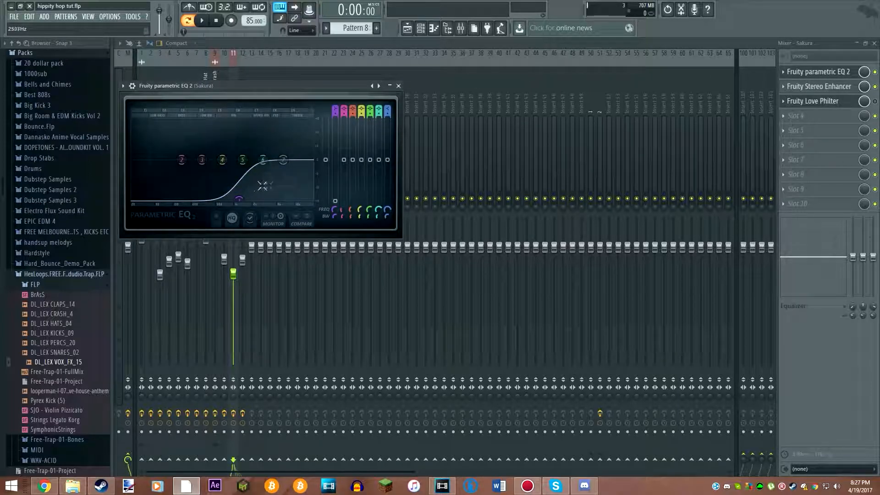
{"action": "left_click", "coordinate": [399, 86]}
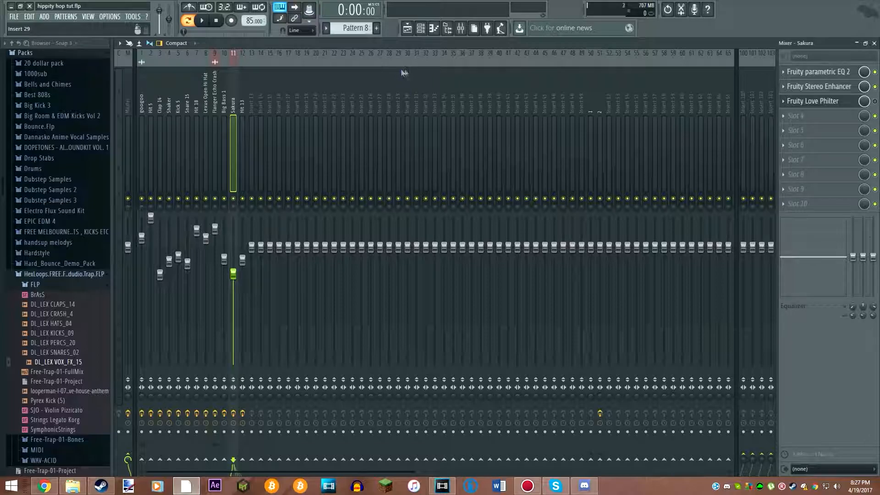
Step: Play Pattern 8, follow its DSK Asian DreamZ notes in the piano roll, and stop playback
{"action": "key", "text": "space"}
{"action": "left_click", "coordinate": [420, 28]}
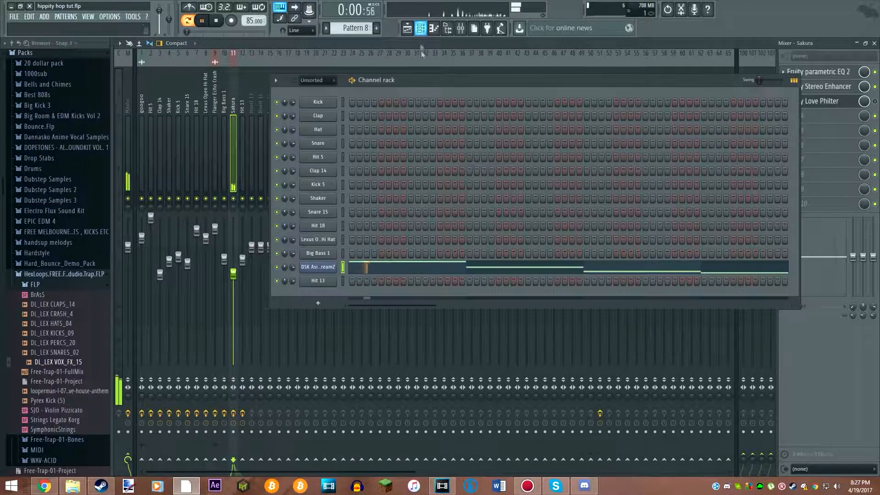
{"action": "left_click", "coordinate": [466, 269]}
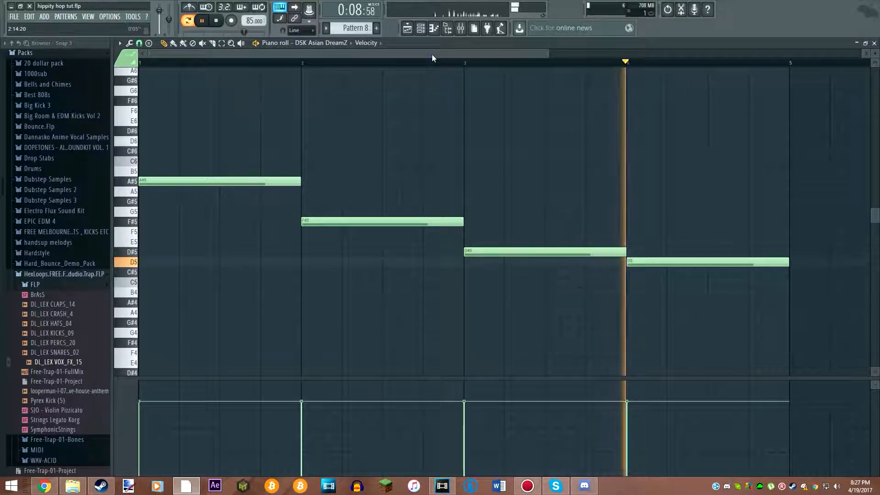
{"action": "key", "text": "space"}
Step: Reopen the DSK Asian DreamZ instrument from the channel rack to examine its envelope settings
{"action": "left_click", "coordinate": [422, 29]}
{"action": "left_click", "coordinate": [323, 266]}
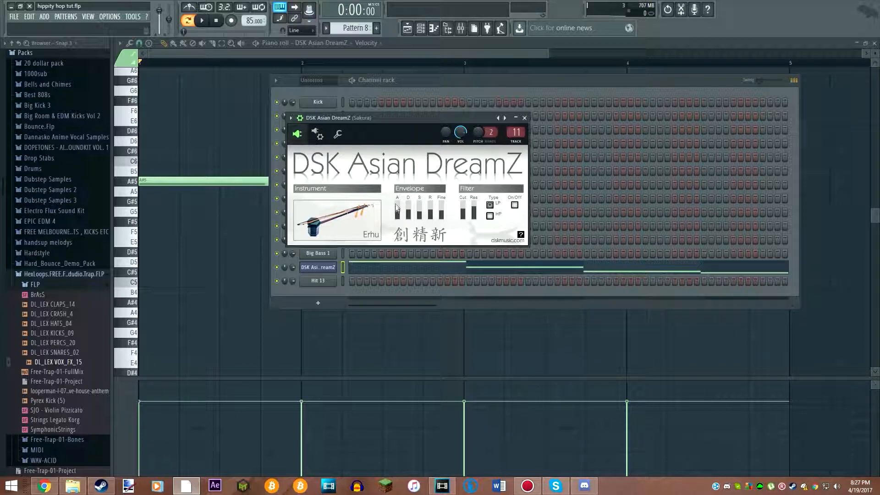
Step: Close the DSK Asian DreamZ instrument and the channel rack, and bring up the Gross Beat mix level envelope clip in the playlist
{"action": "left_click", "coordinate": [525, 117]}
{"action": "key", "text": "F6"}
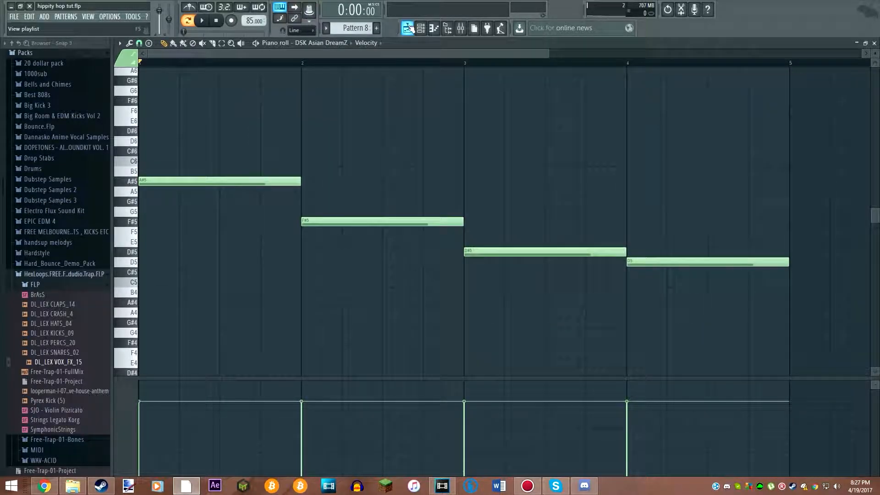
{"action": "key", "text": "F5"}
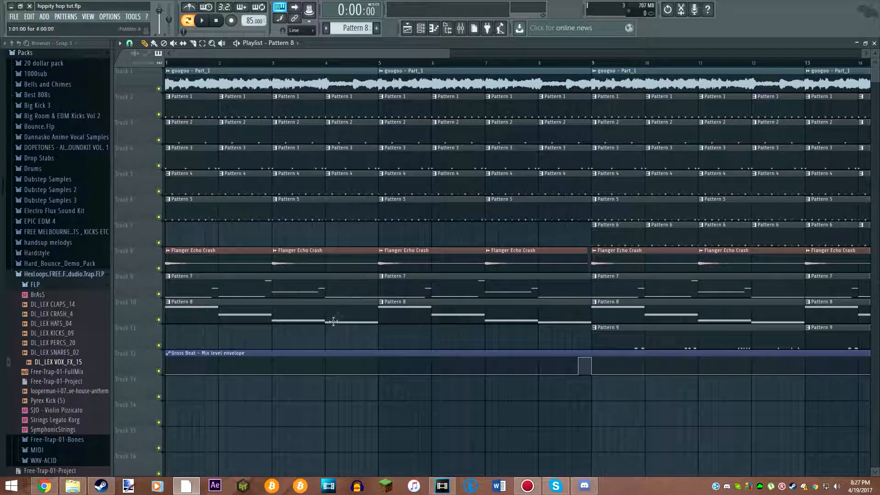
{"action": "left_click", "coordinate": [302, 350]}
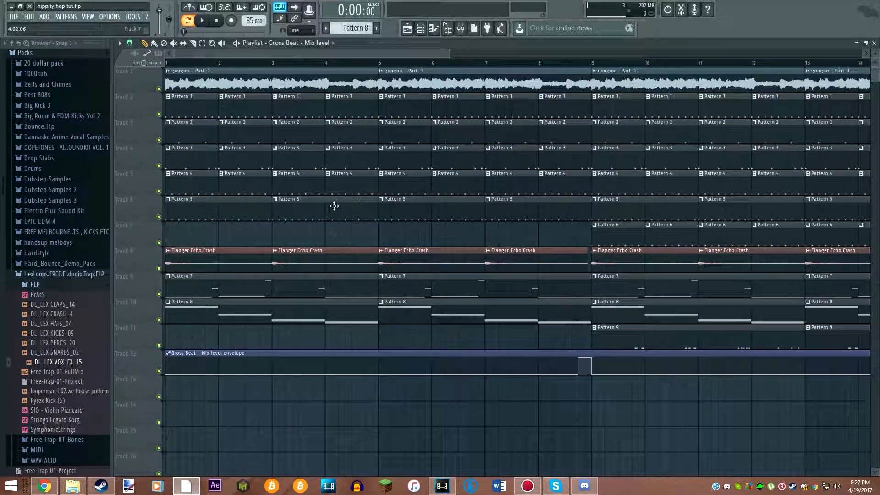
Step: Play the song from just before bar 9, where the Gross Beat mix level envelope jumps, and stop playback
{"action": "left_click_drag", "start_coordinate": [383, 52], "coordinate": [458, 51]}
{"action": "left_click", "coordinate": [373, 61]}
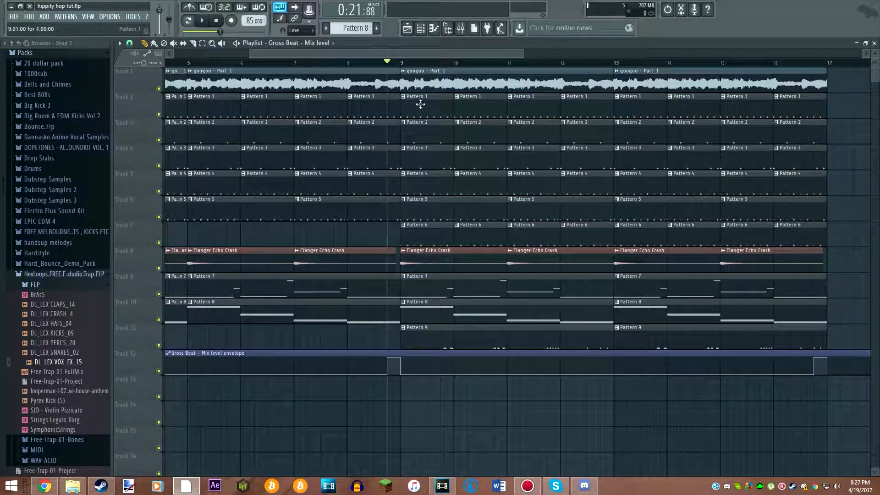
{"action": "key", "text": "space"}
{"action": "key", "text": "space"}
Step: Examine the Gross Beat effect's time settings on the Master mixer track and close its window
{"action": "left_click", "coordinate": [461, 28]}
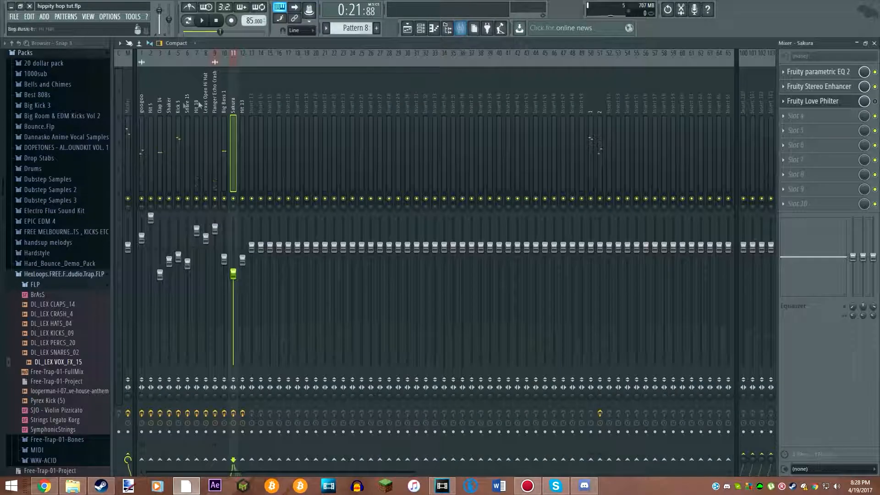
{"action": "left_click", "coordinate": [807, 72]}
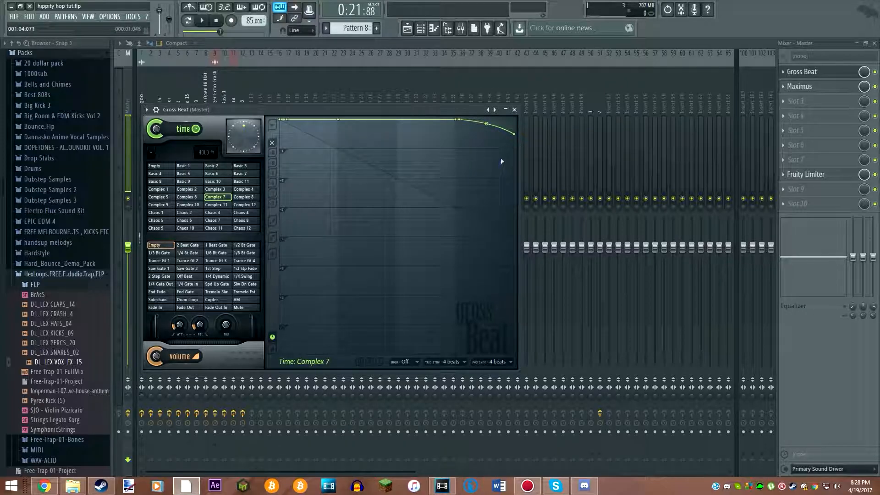
{"action": "left_click", "coordinate": [514, 109]}
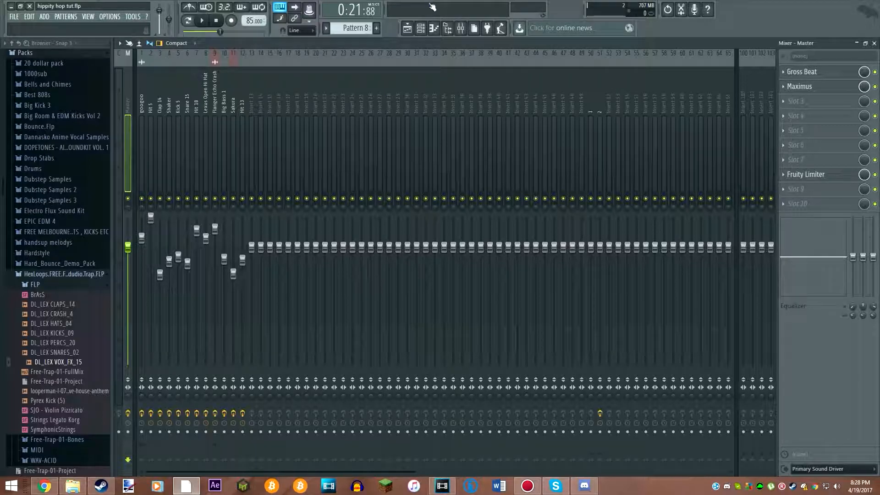
Step: Return to the full playlist arrangement, collapse the HexLoops pack folder in the browser, and reset the playhead to the song's start
{"action": "left_click", "coordinate": [407, 28]}
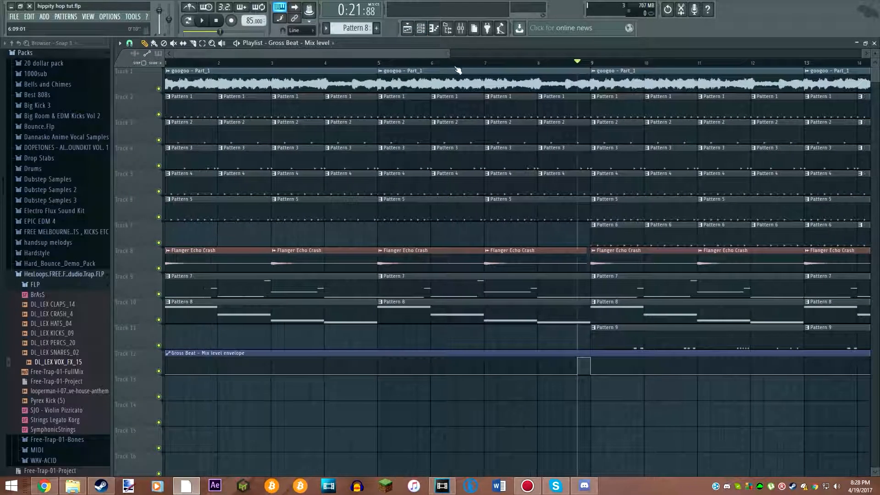
{"action": "left_click_drag", "start_coordinate": [448, 54], "coordinate": [577, 57]}
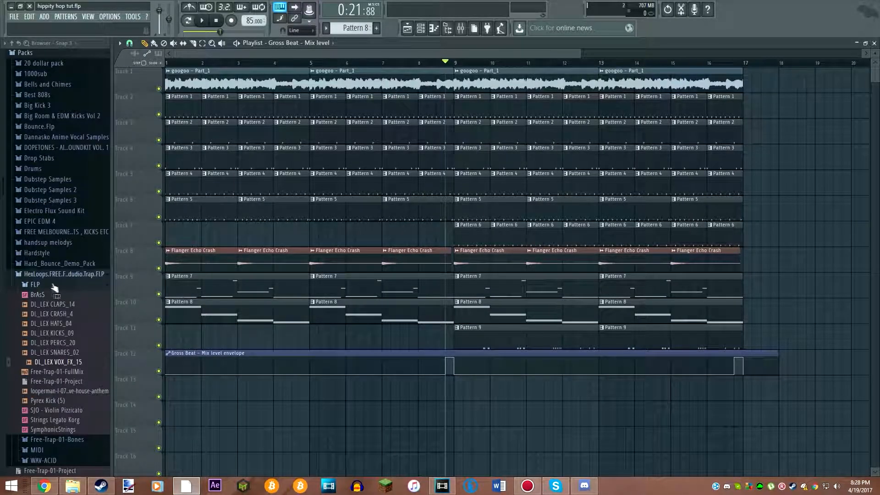
{"action": "left_click", "coordinate": [53, 274]}
{"action": "left_click", "coordinate": [170, 55]}
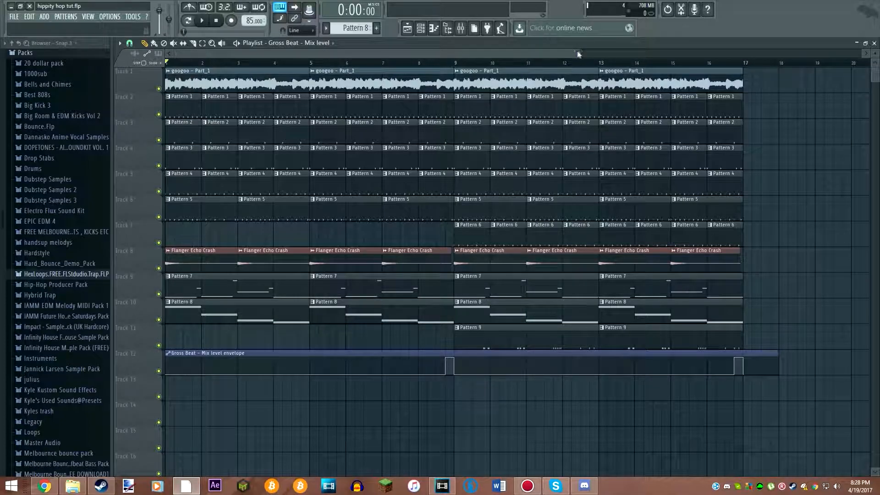